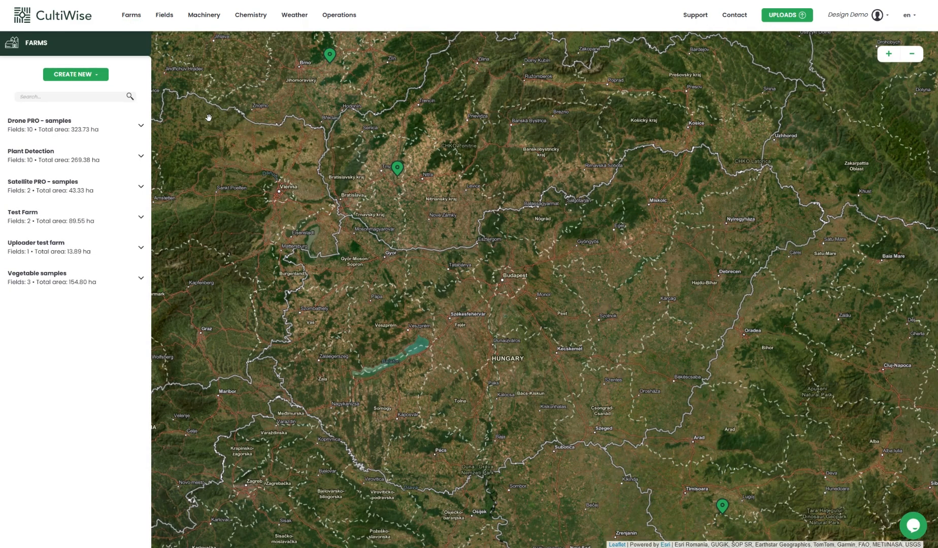
- Open the Plant Detection - Tutorial Field from the Plant Detection farm
click(71, 162)
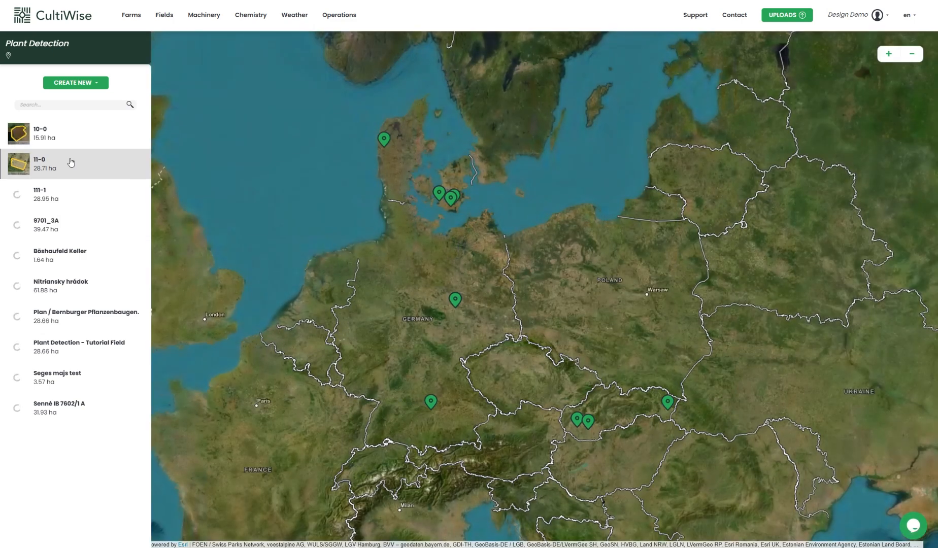
click(79, 83)
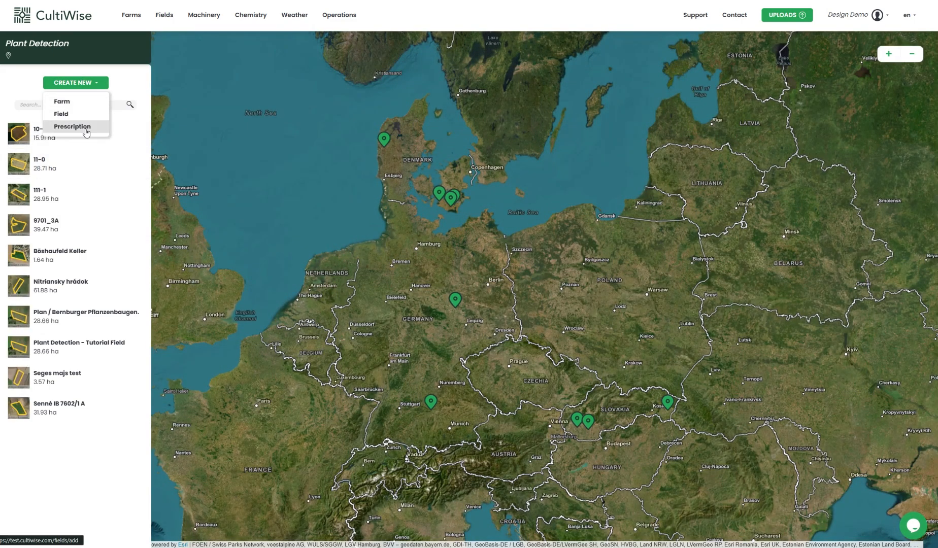
click(76, 347)
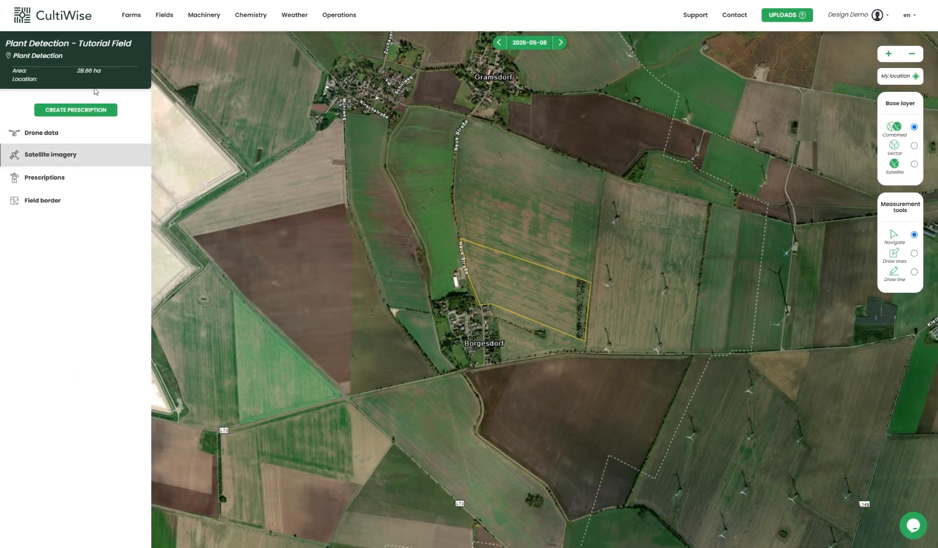
- Create a Plant Detection analysis for the field and proceed to AI detection
click(94, 116)
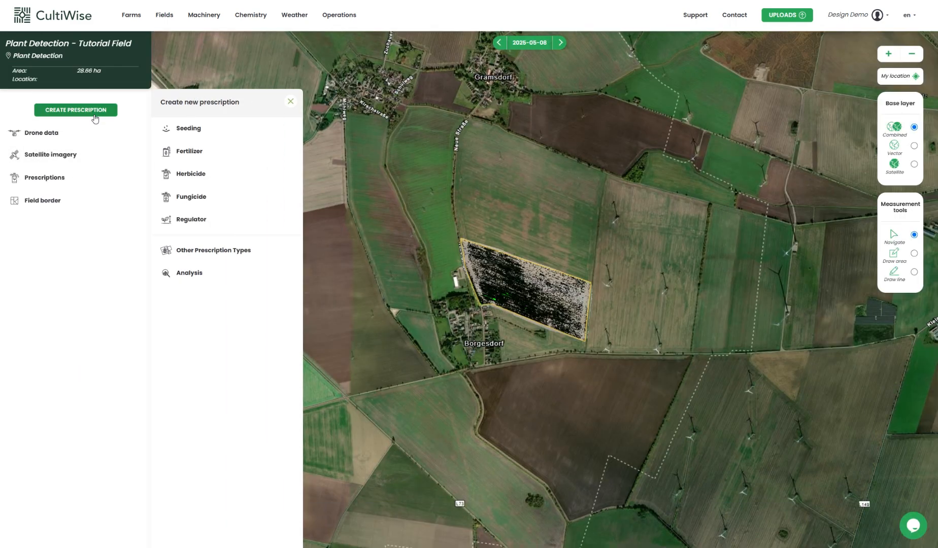
click(198, 274)
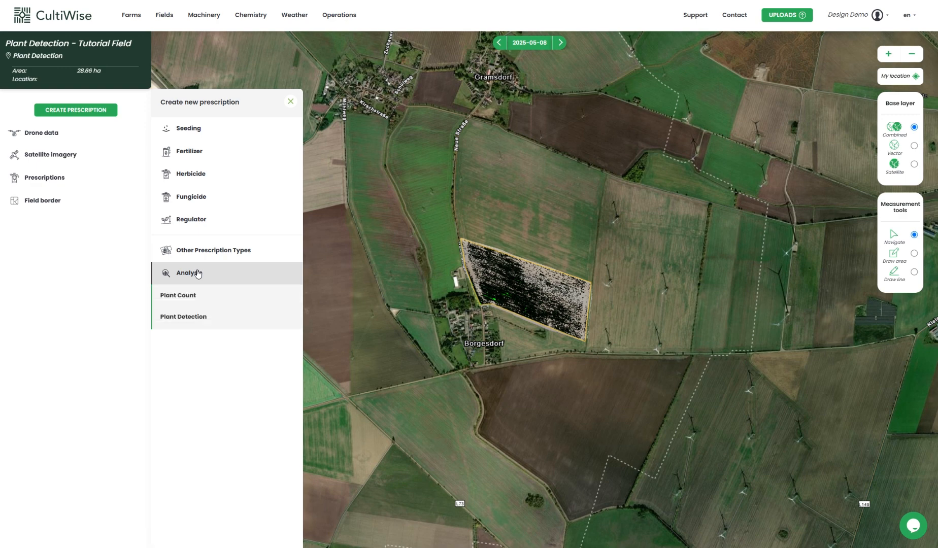
click(198, 318)
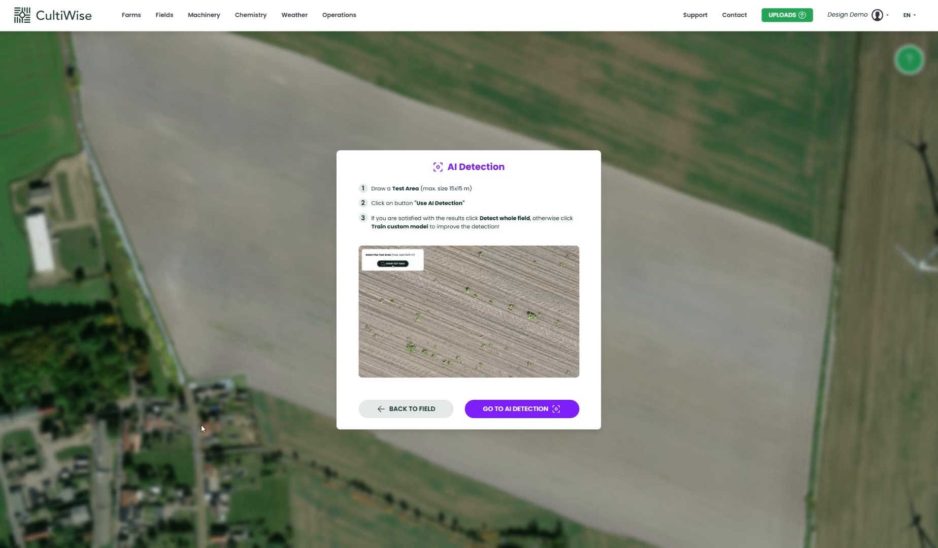
click(519, 409)
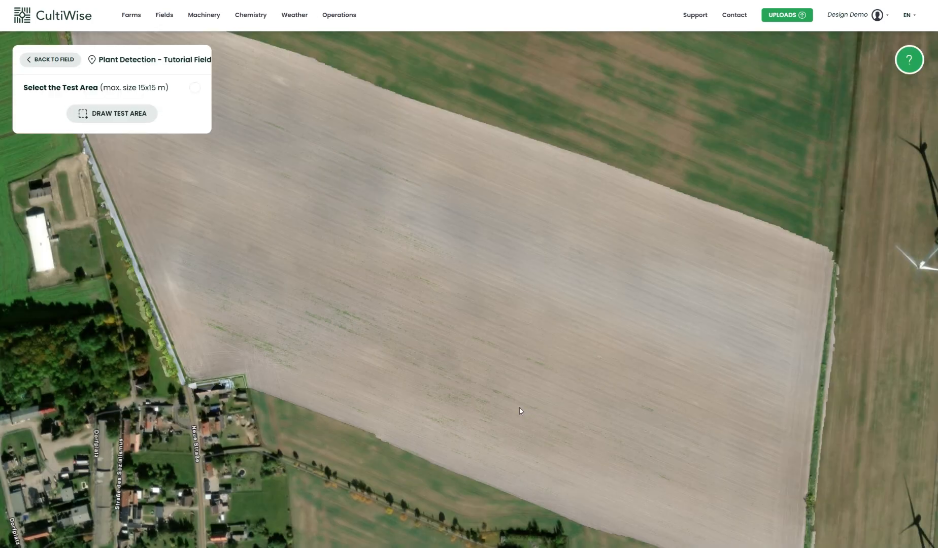
- Draw a square test area, at most 15x15 m, over a weedy patch inside the field
click(116, 118)
scroll(390, 287, up, 5)
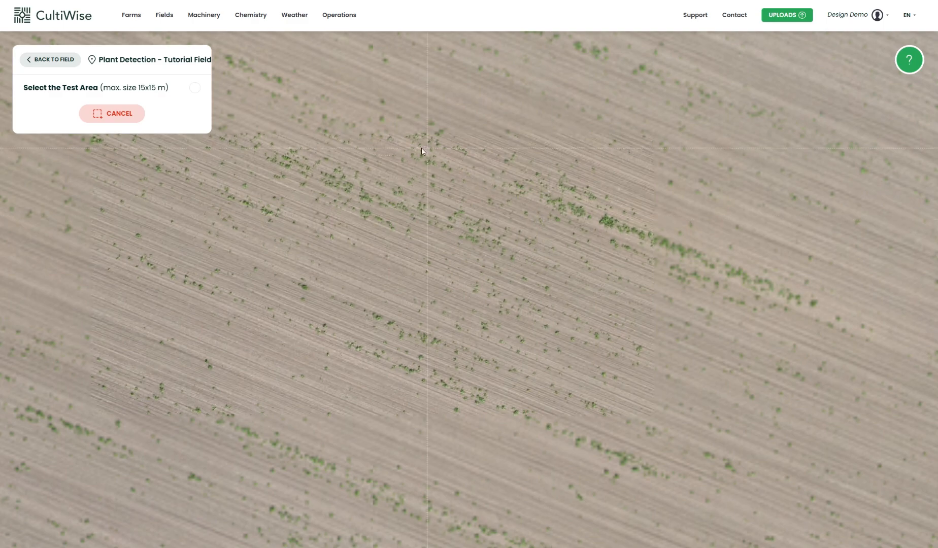
drag(329, 184, 203, 306)
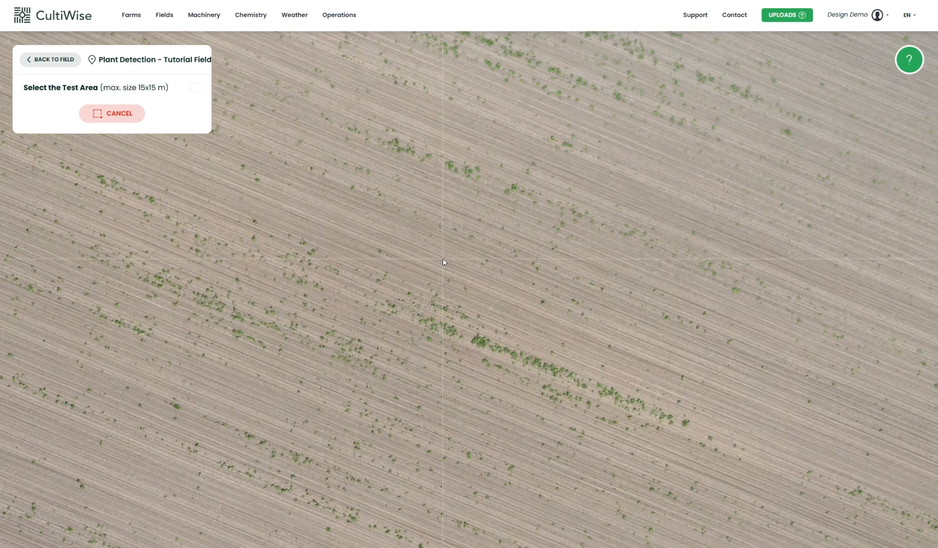
scroll(442, 259, up, 2)
scroll(443, 259, up, 2)
drag(61, 236, 409, 182)
click(409, 182)
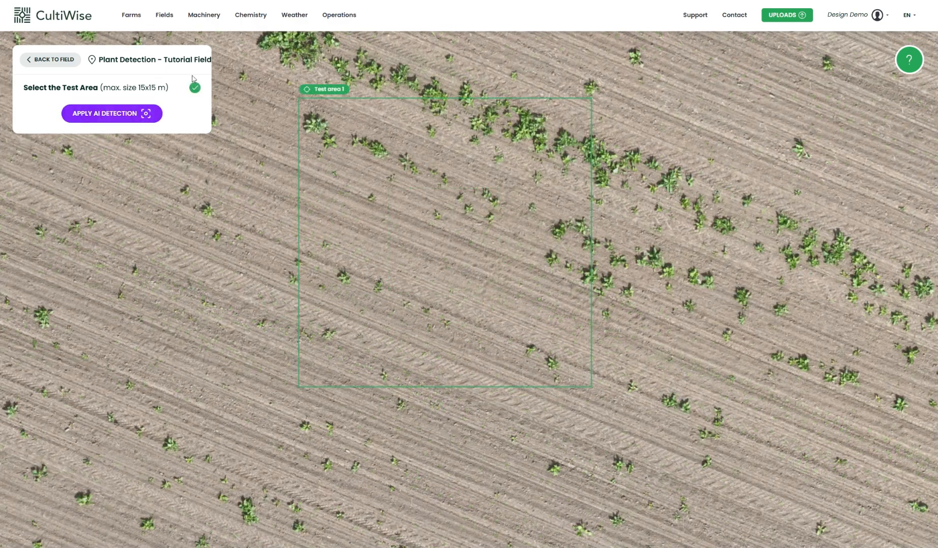
- Widen Test area 1 and apply AI detection to it
click(472, 160)
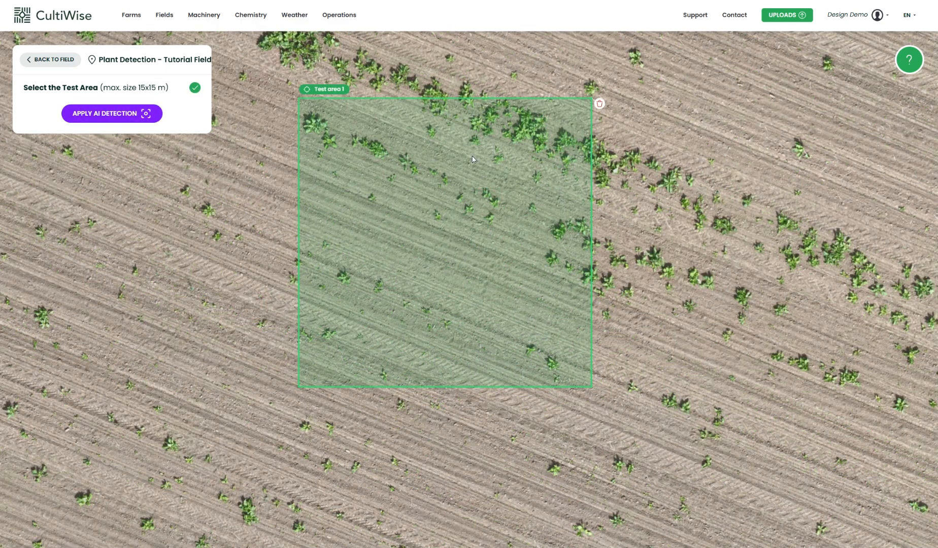
drag(592, 387, 645, 389)
scroll(724, 470, down, 1)
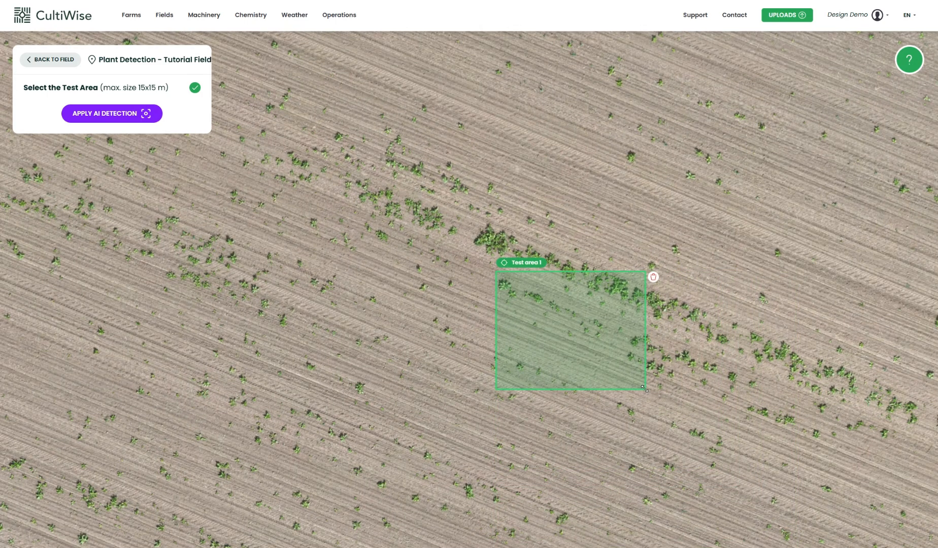
click(128, 121)
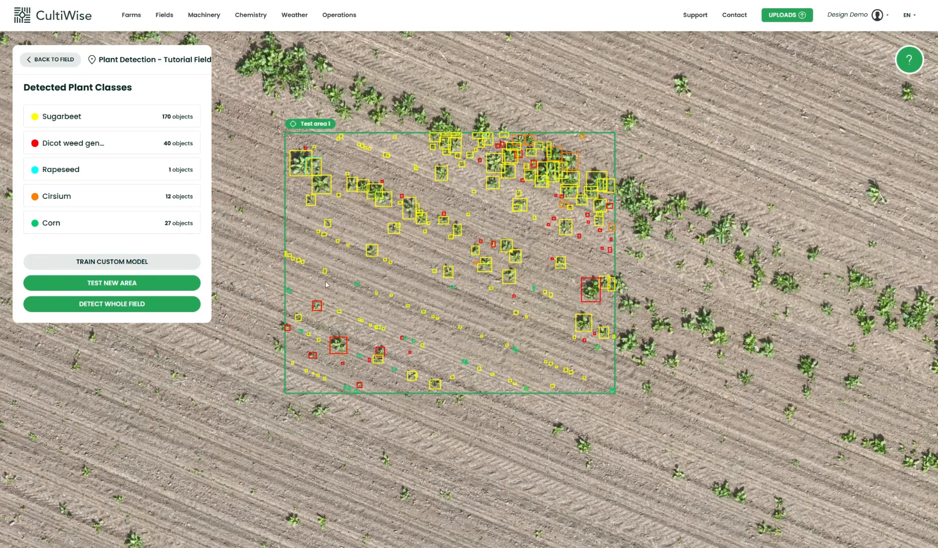
- Examine the detection boxes up close in the test area to check how crops and weeds are classified
scroll(326, 285, up, 2)
drag(503, 320, 480, 369)
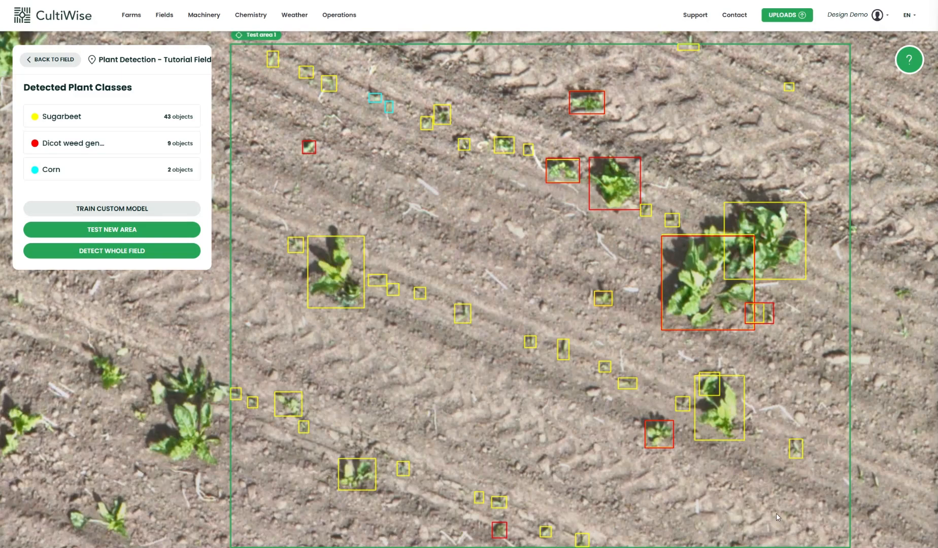
scroll(731, 406, up, 1)
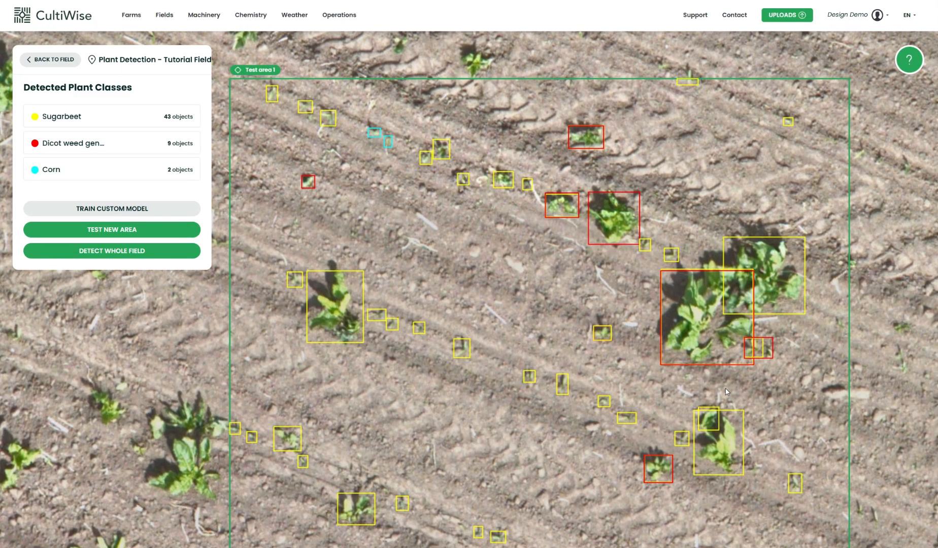
drag(726, 380, 723, 359)
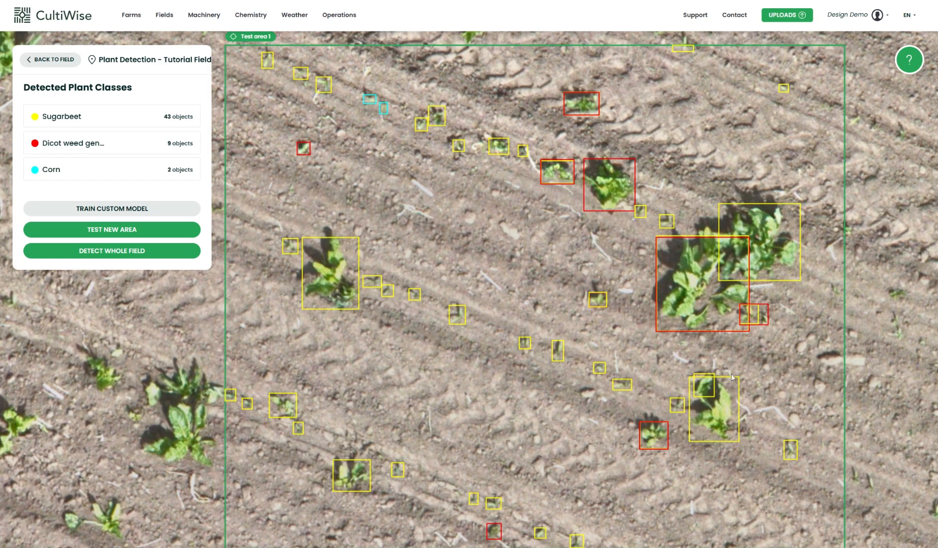
scroll(725, 391, up, 1)
drag(719, 425, 670, 399)
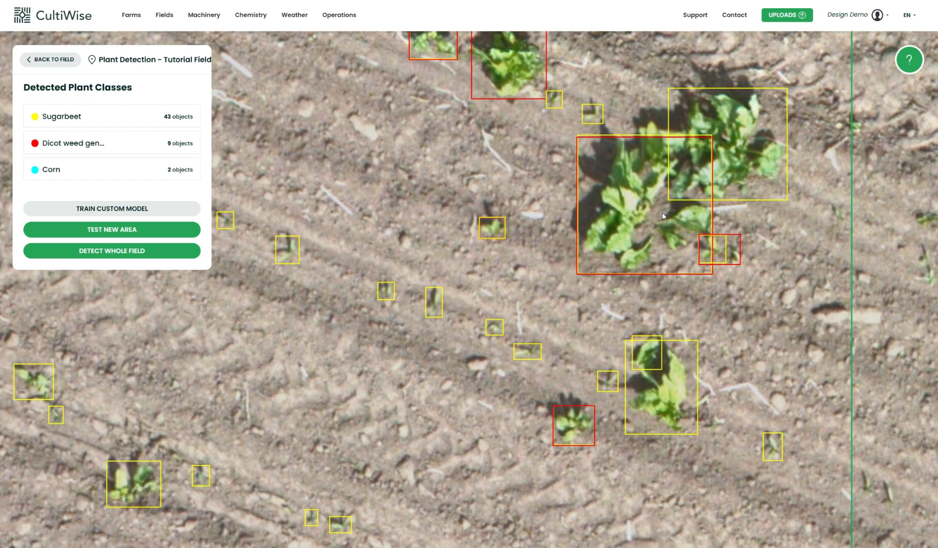
- Test AI detection on a new area and inspect the plant boxes detected there
click(179, 233)
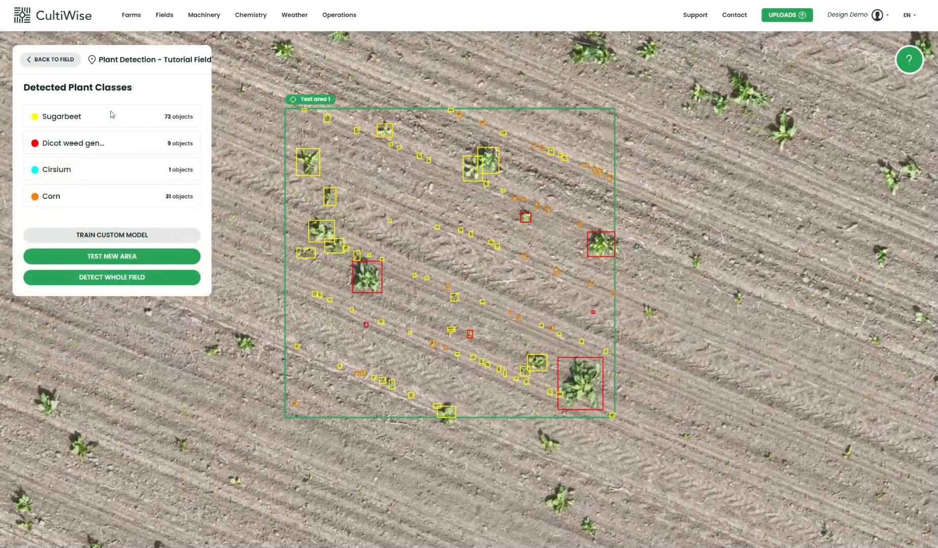
scroll(423, 239, up, 2)
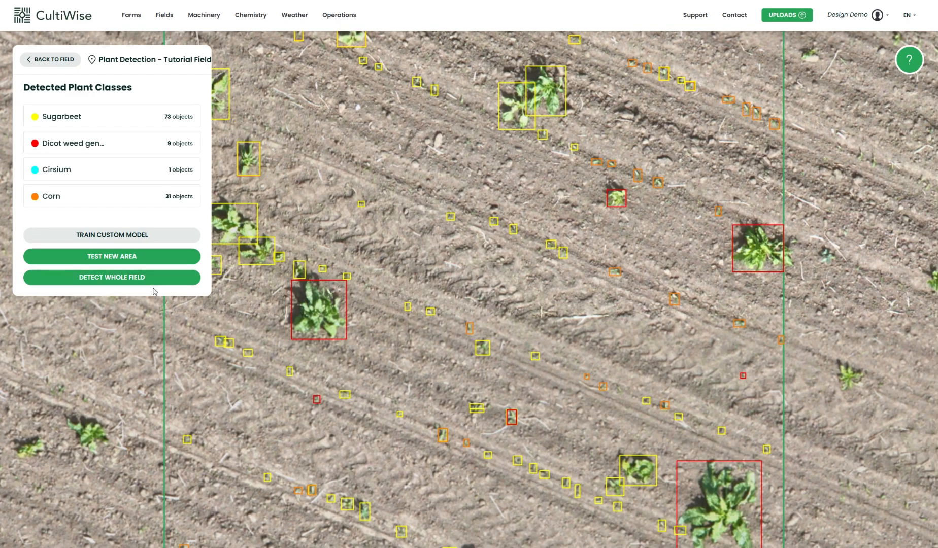
drag(312, 344, 383, 313)
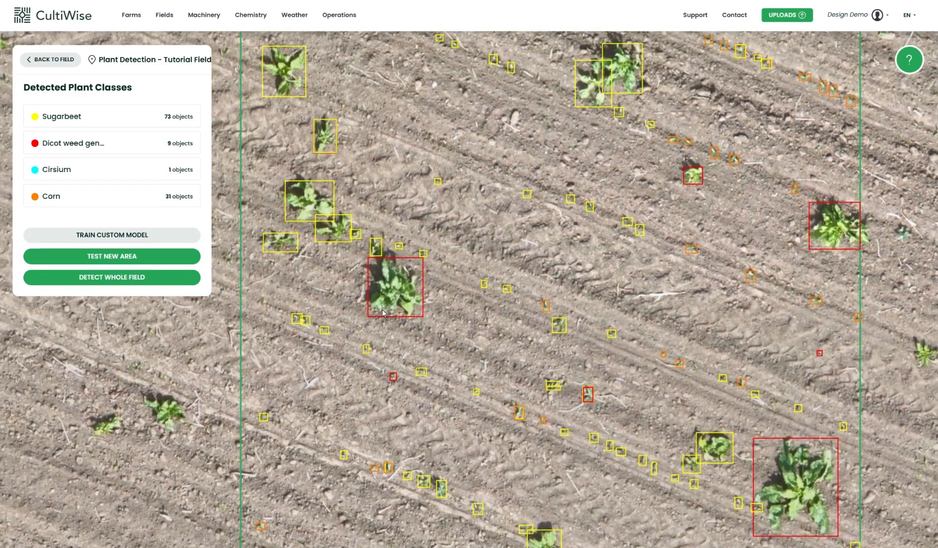
scroll(382, 312, down, 2)
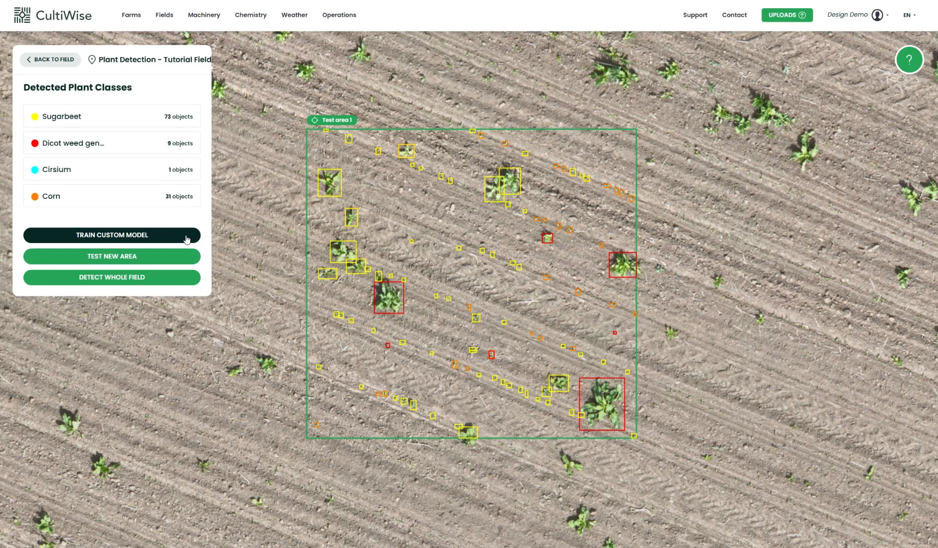
- Start training a custom model and draw Training area 1 as a small square around a cluster of plants
click(144, 241)
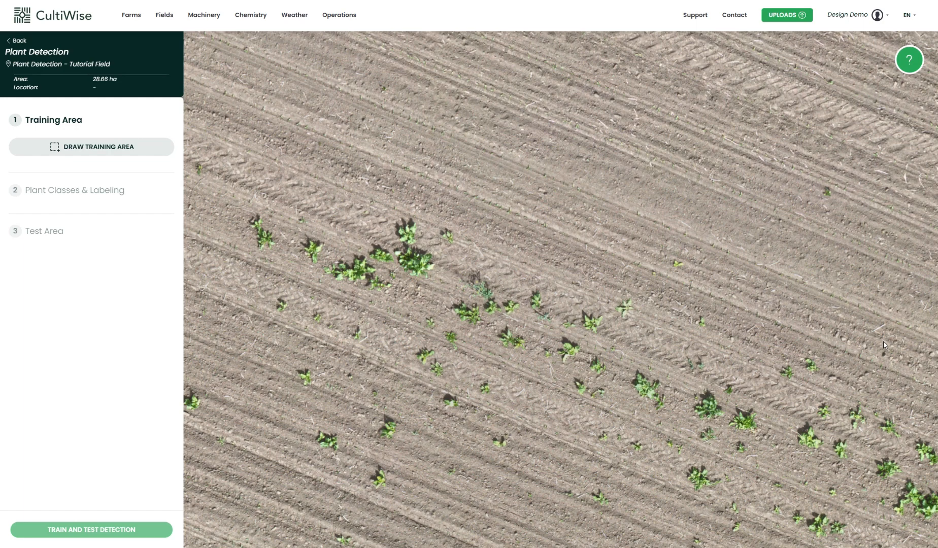
drag(808, 402, 740, 268)
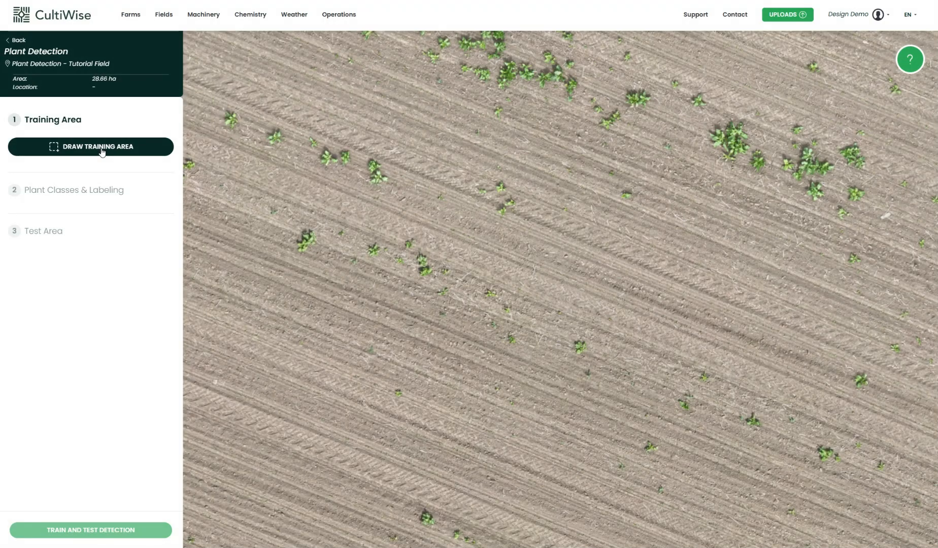
click(101, 149)
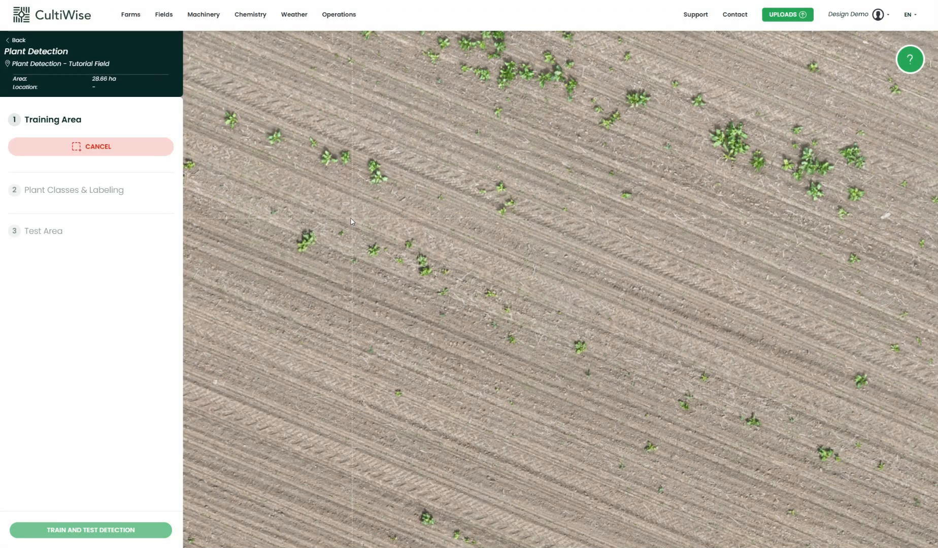
mouse_move(346, 211)
mouse_down()
mouse_move(514, 326)
mouse_move(518, 355)
mouse_move(477, 344)
mouse_move(477, 322)
mouse_up()
drag(345, 210, 466, 330)
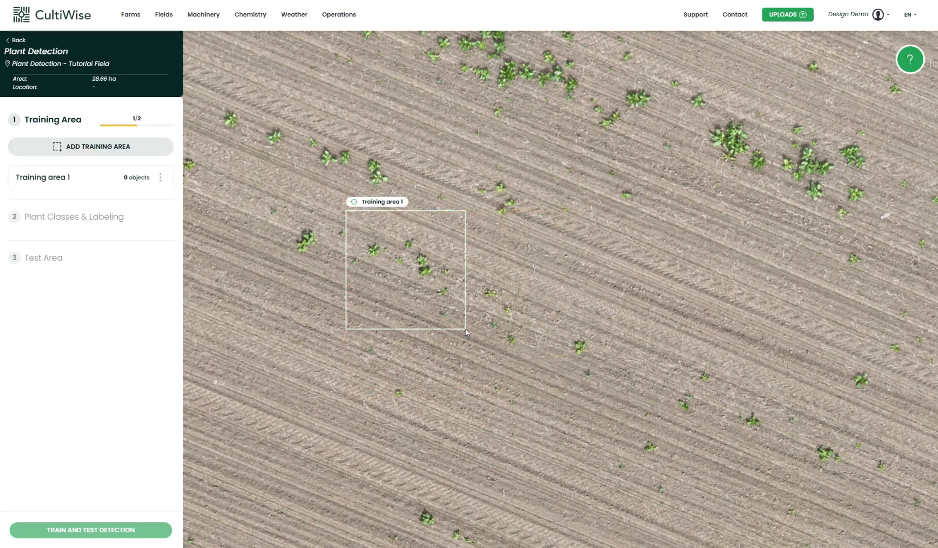
- Draw Training area 2 over another group of plants and enlarge it slightly
click(146, 155)
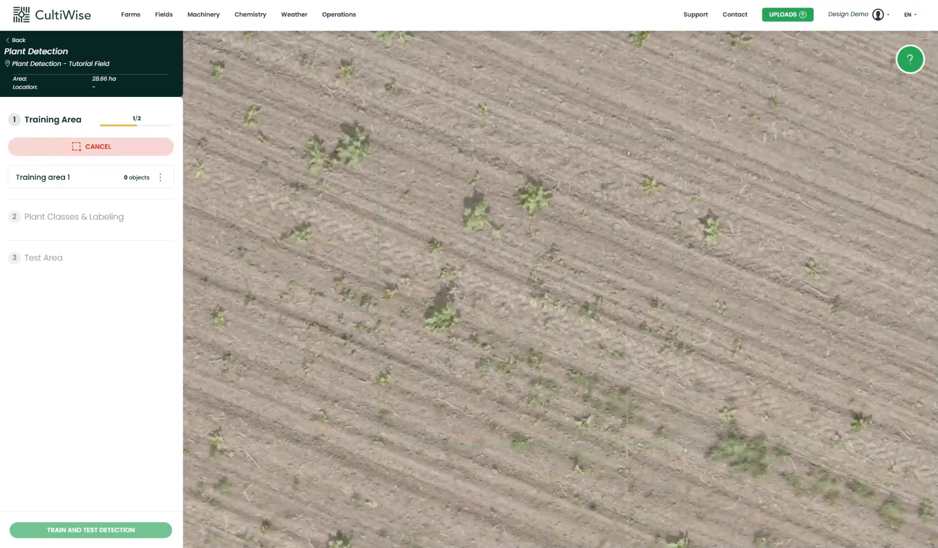
drag(379, 143, 685, 447)
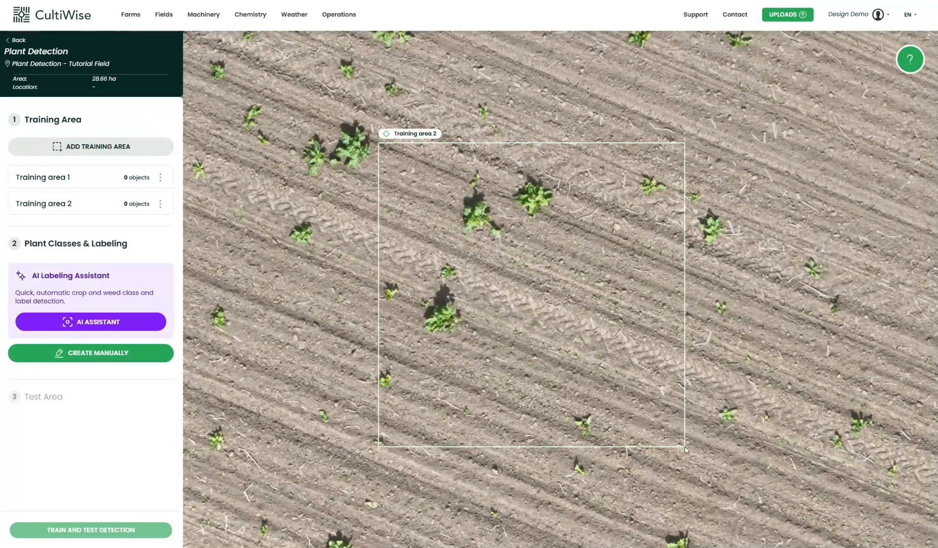
click(583, 316)
drag(683, 445, 731, 473)
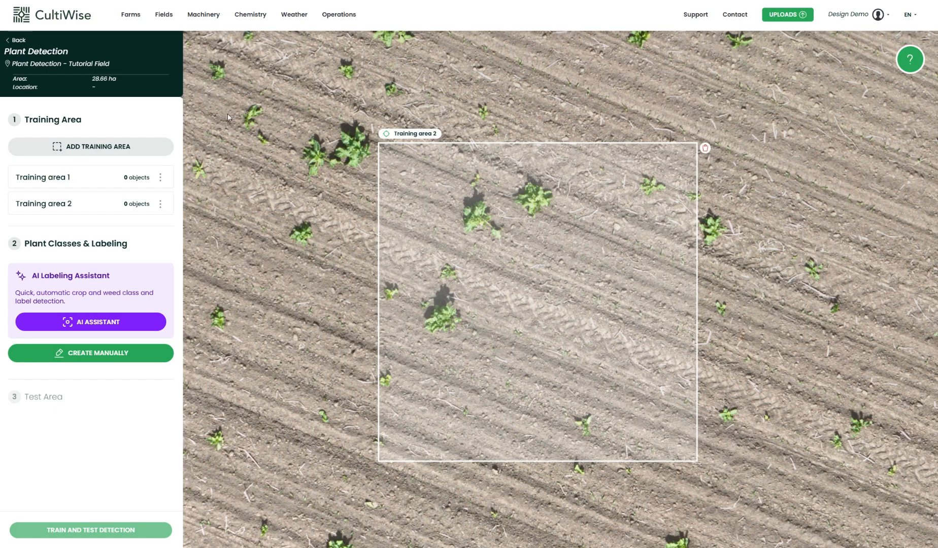
- Add Training area 3 around large weeds in a different part of the field
click(91, 146)
scroll(628, 344, down, 3)
scroll(628, 345, down, 10)
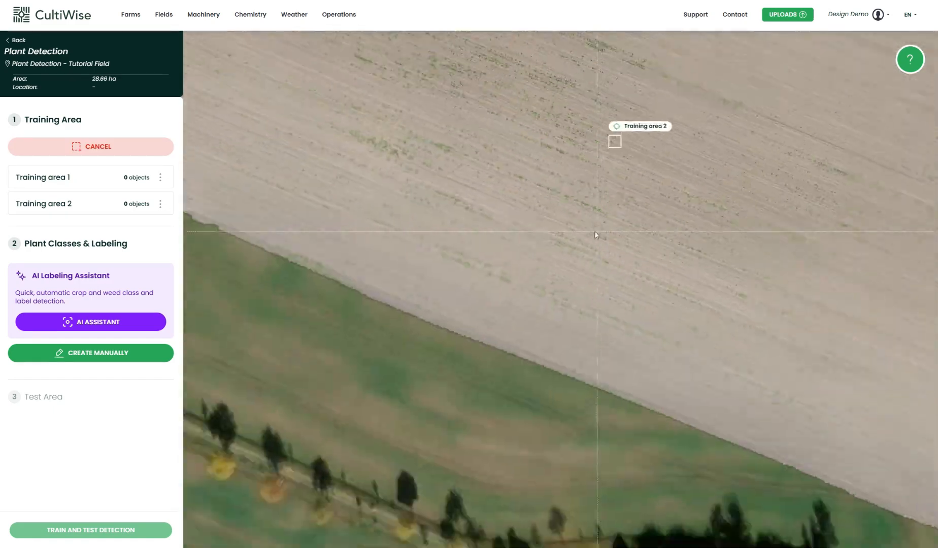
drag(464, 190, 781, 378)
drag(315, 204, 670, 384)
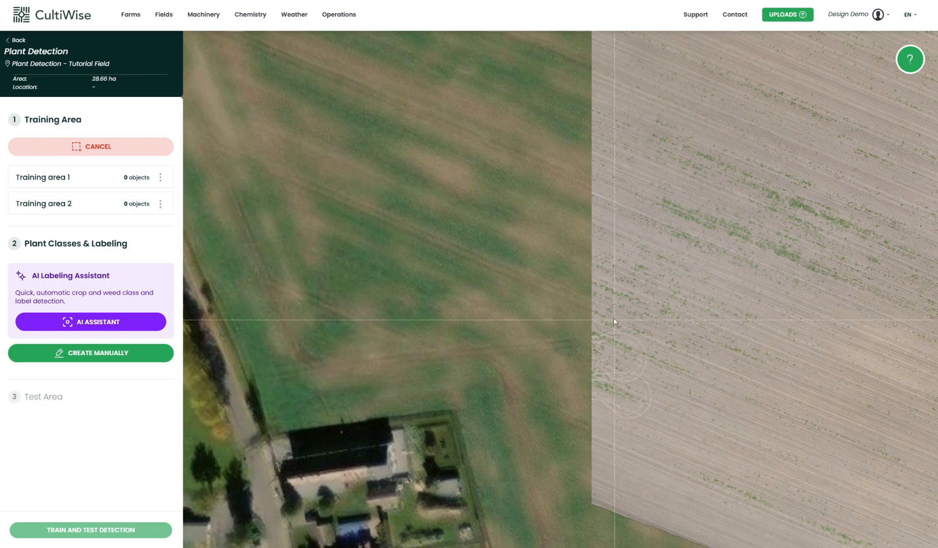
scroll(701, 311, up, 5)
scroll(555, 272, up, 5)
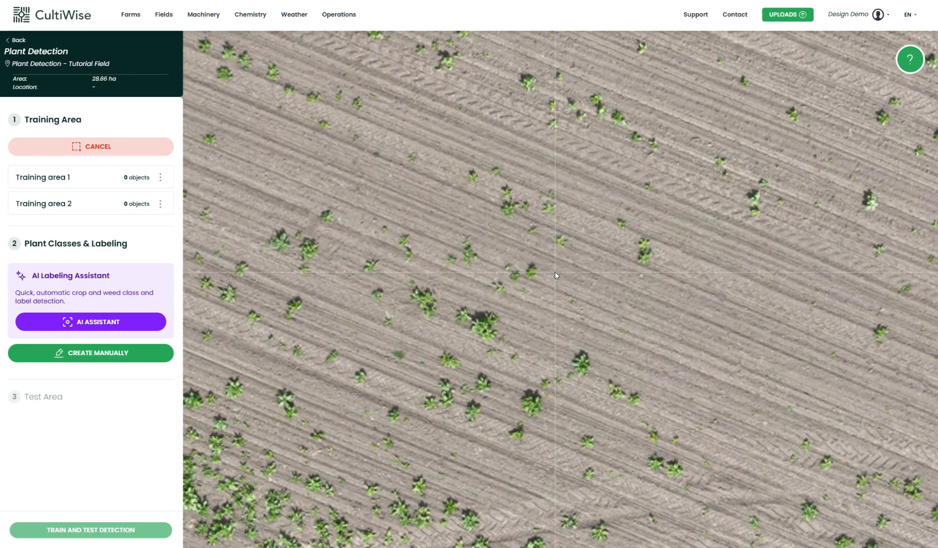
scroll(554, 272, up, 3)
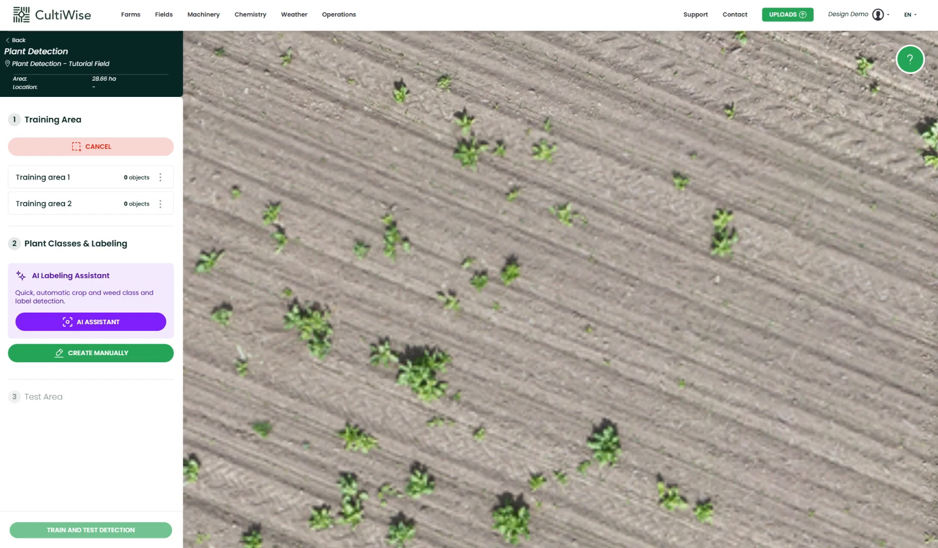
scroll(698, 354, up, 2)
drag(334, 45, 846, 446)
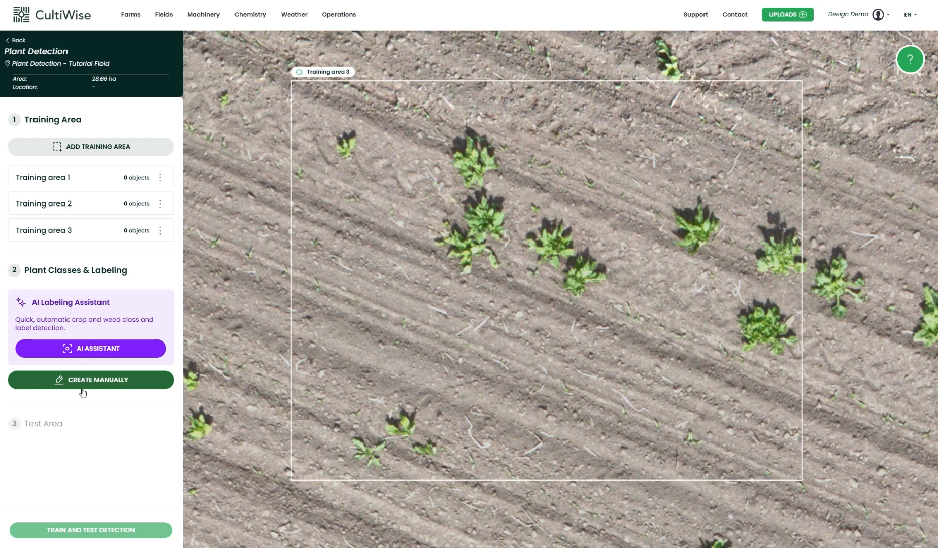
- Label the training areas with the AI Assistant and discard the labels of Training area 1
click(93, 349)
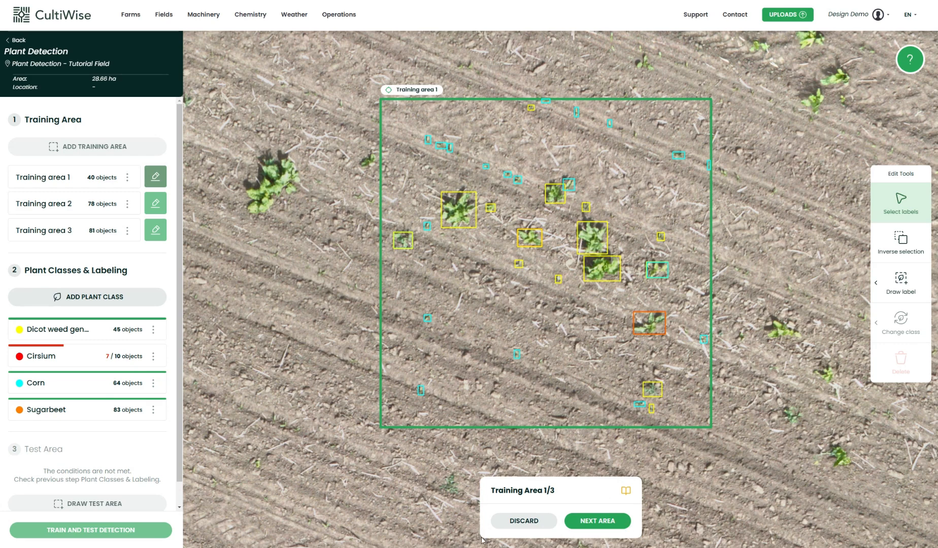
click(519, 525)
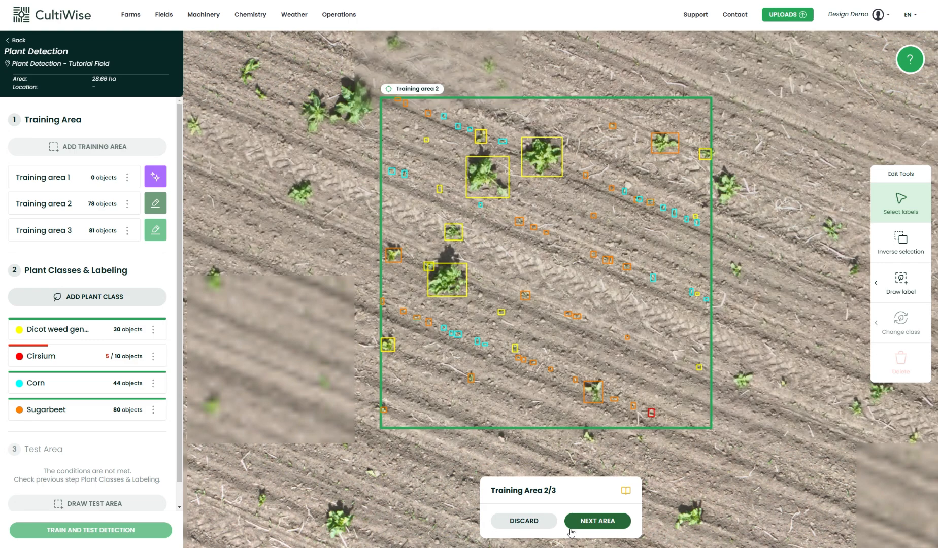
- Accept the AI-generated labels of Training area 2 and confirm the labels of Training area 3
click(593, 531)
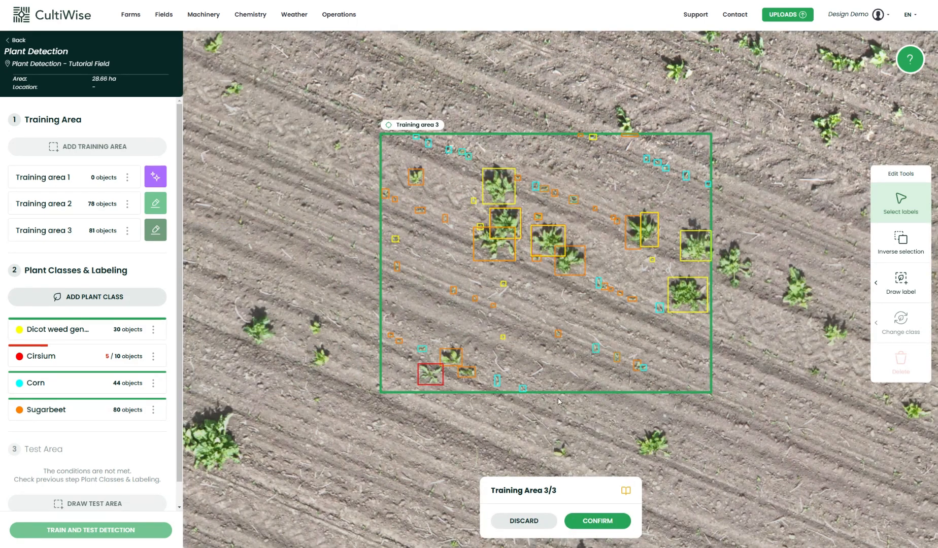
scroll(557, 398, up, 2)
scroll(557, 397, up, 1)
drag(579, 316, 581, 438)
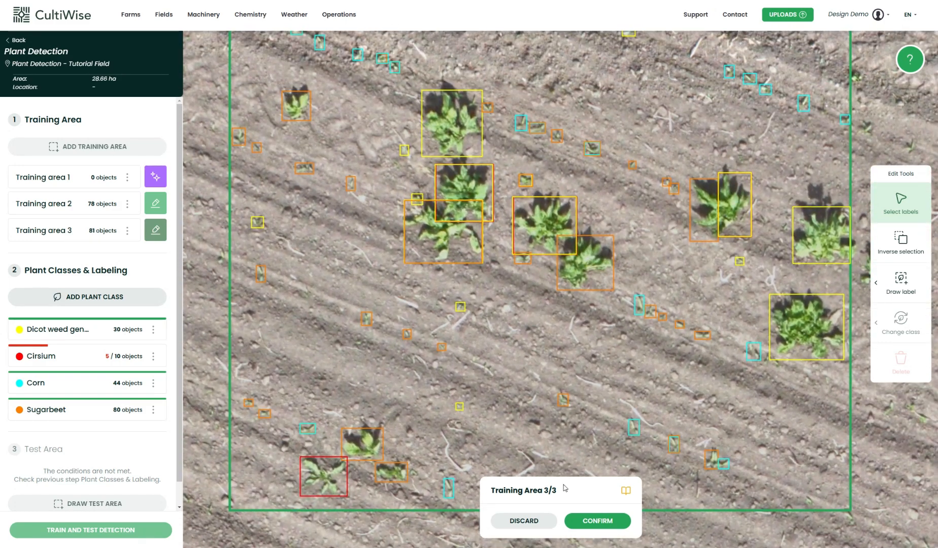
click(597, 521)
- Focus on Training area 1 and run AI labelling on it again
click(127, 177)
click(119, 192)
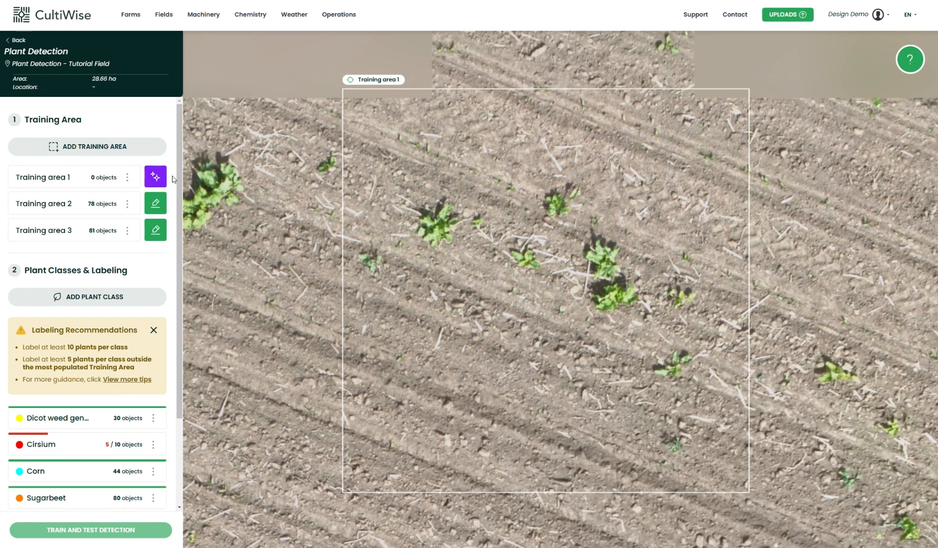
click(154, 177)
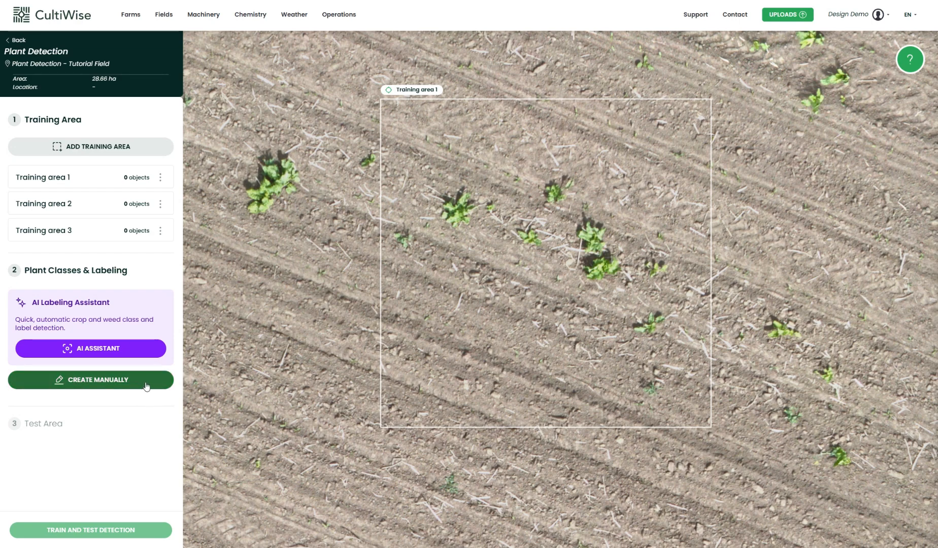
- Start creating labels manually and add a plant class named Corn
click(146, 386)
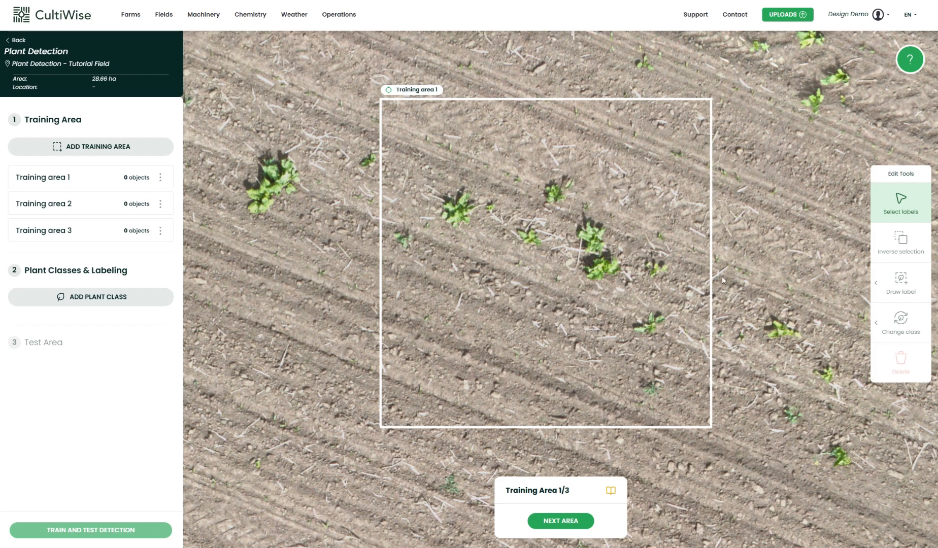
click(83, 302)
text(Corn)
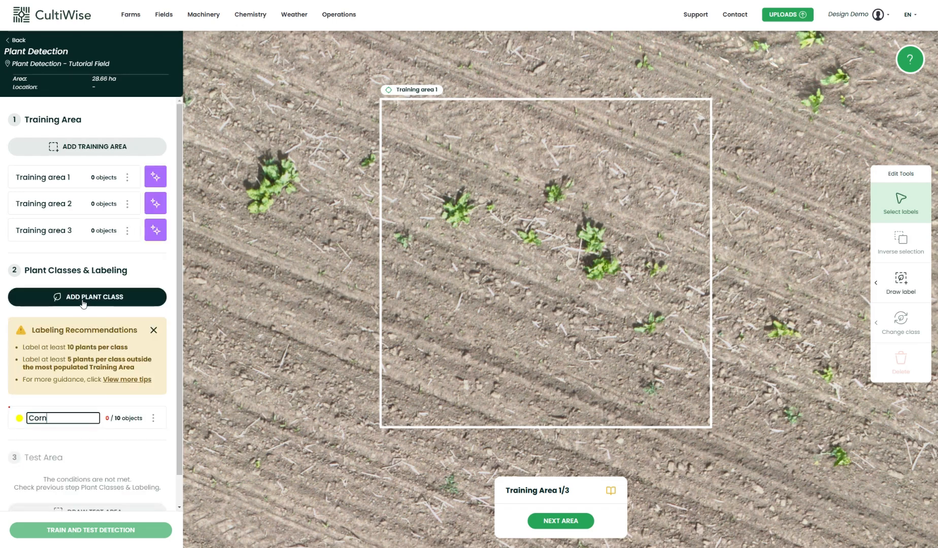
key(Return)
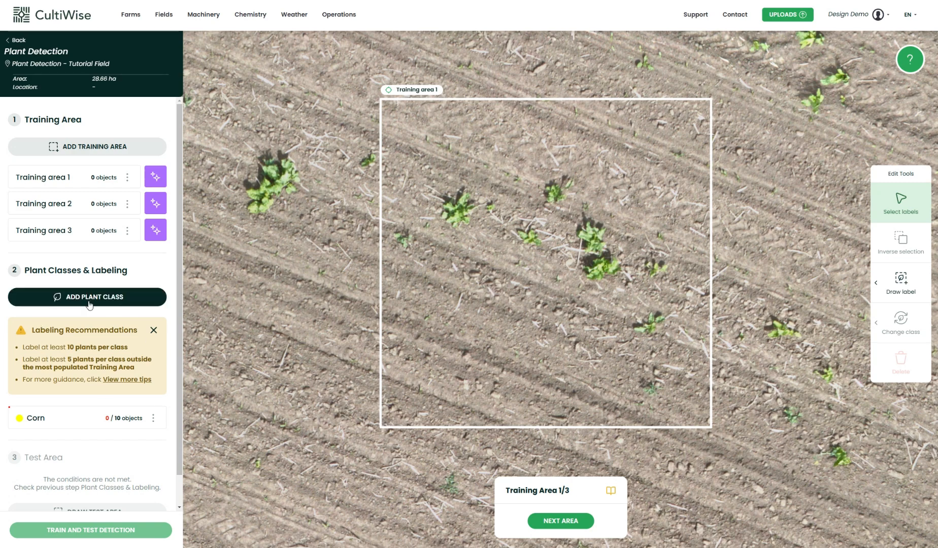
- Draw a Corn label around a small seedling in Training area 1 and advance through the remaining areas to finish editing
mouse_move(897, 286)
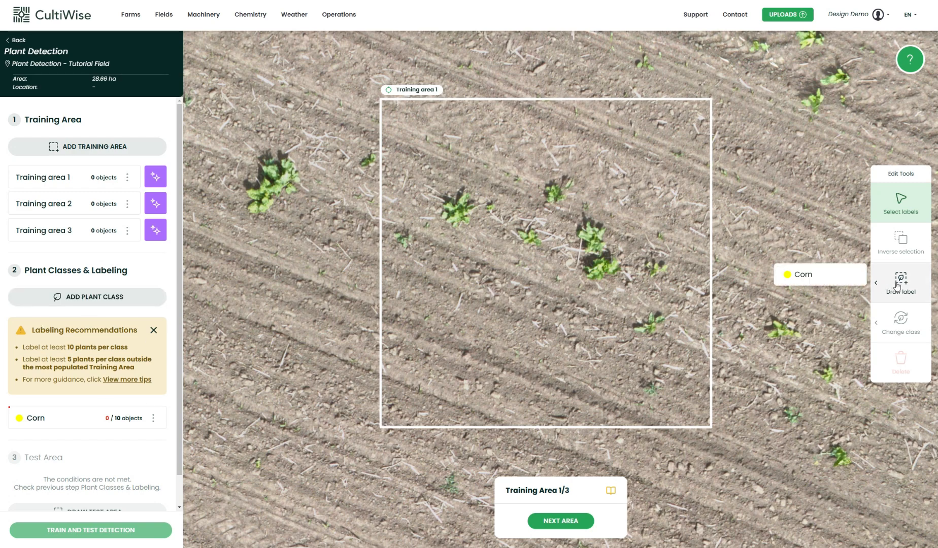
click(837, 275)
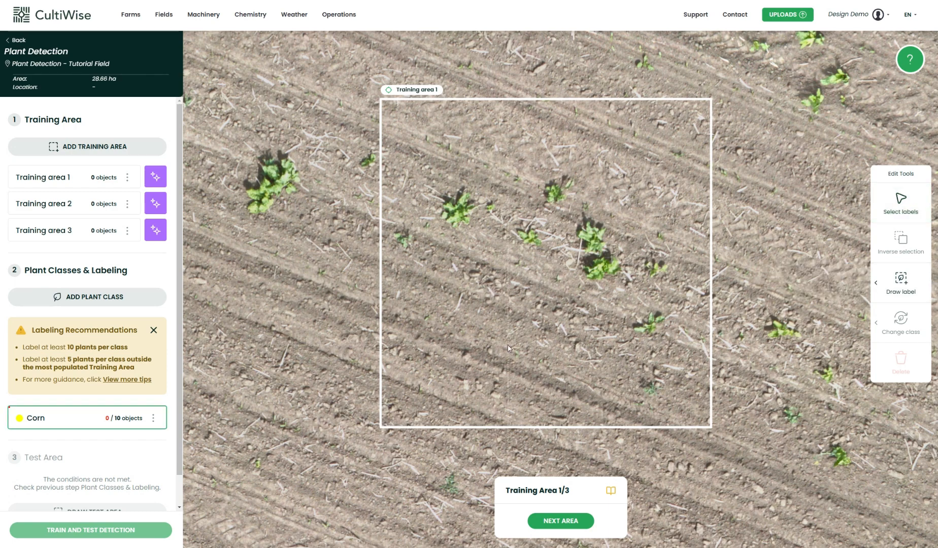
drag(510, 349, 523, 360)
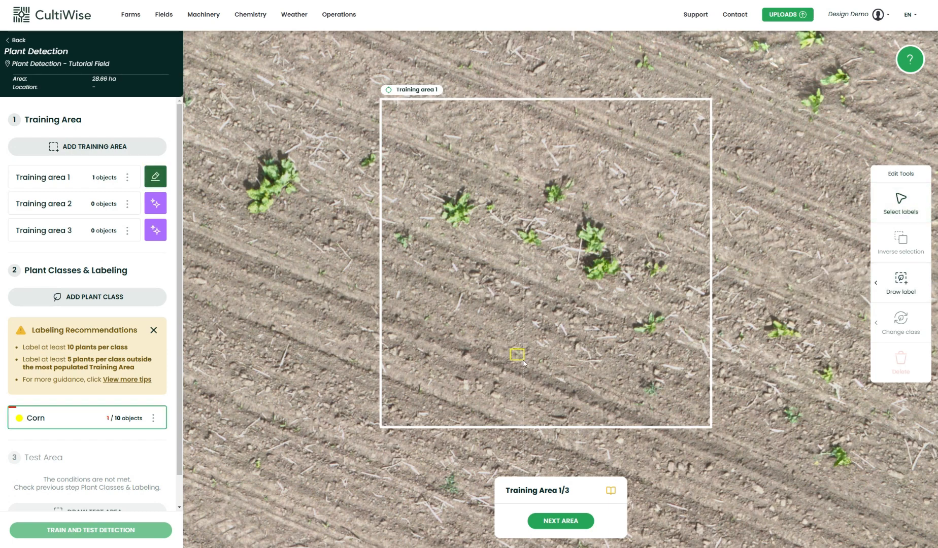
click(573, 522)
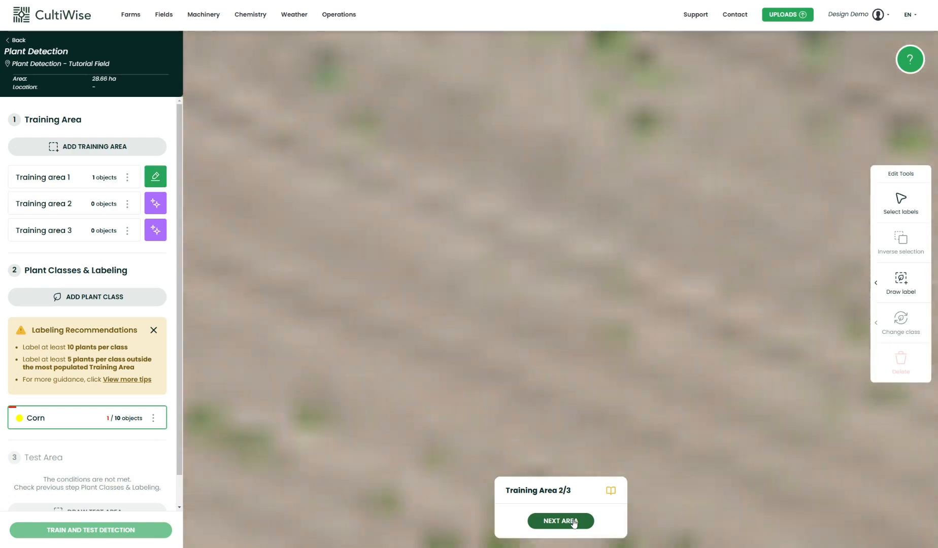
click(573, 521)
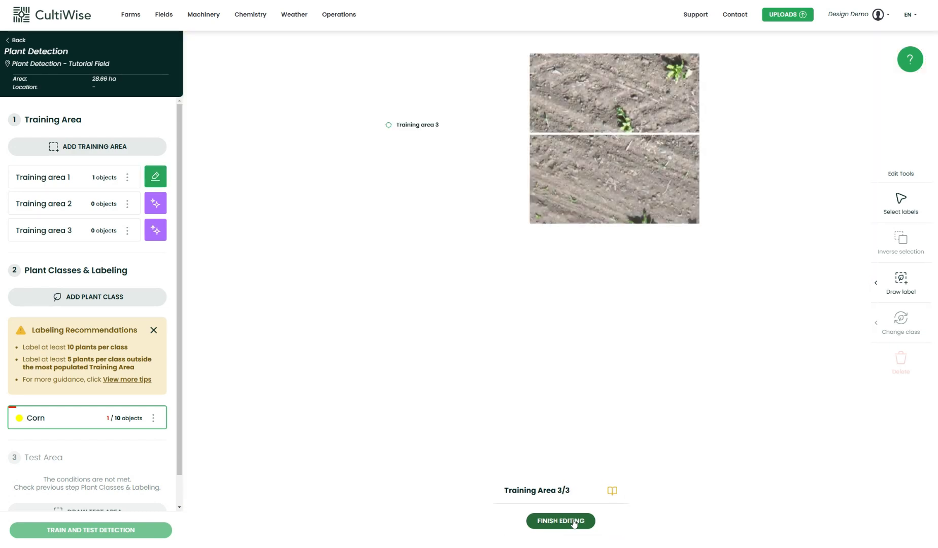
click(574, 522)
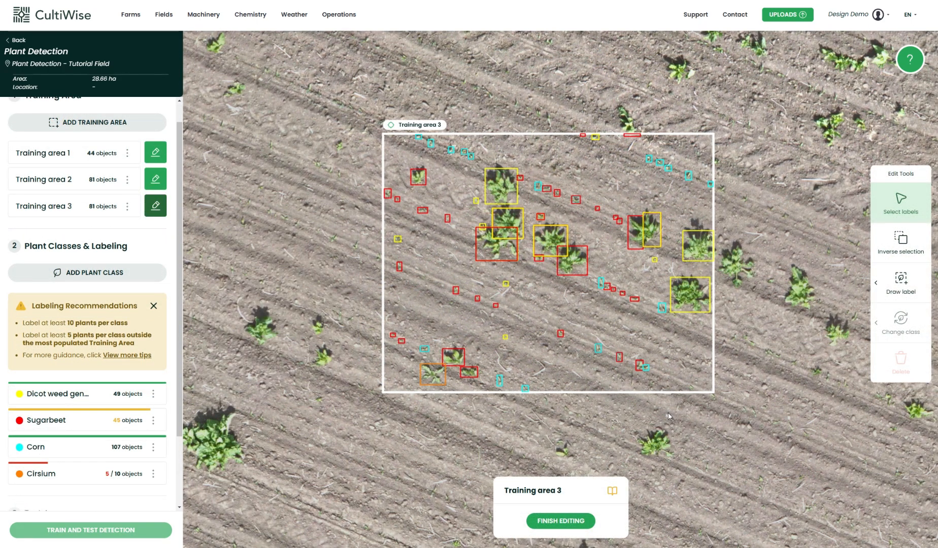
- Review the plant class counts, test area requirements and drawable label classes, and finish editing Training area 3
scroll(170, 412, down, 3)
drag(170, 471, 170, 482)
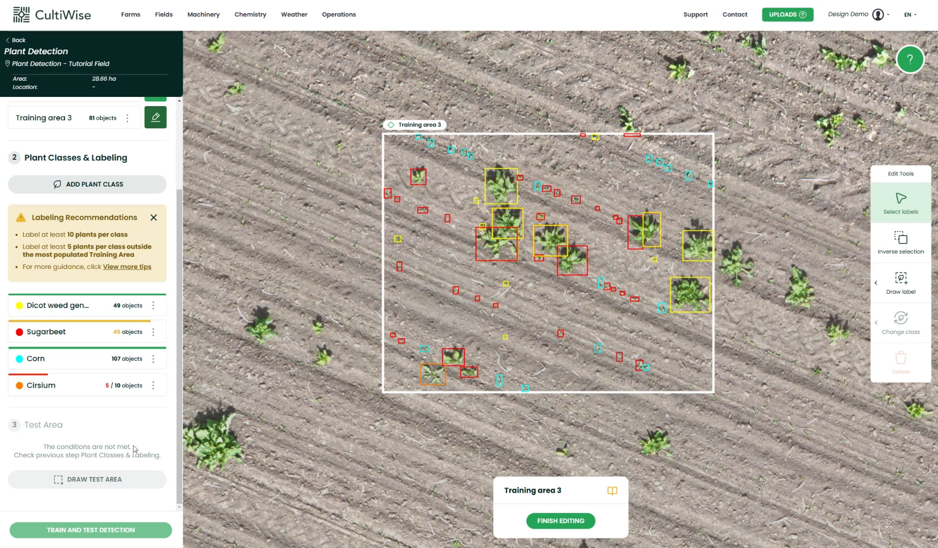
scroll(172, 462, up, 2)
mouse_move(911, 293)
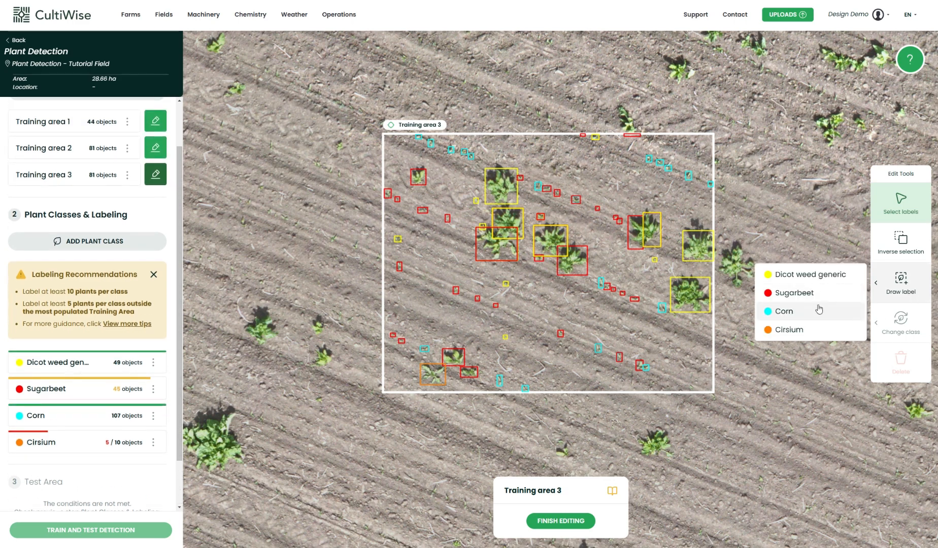
scroll(106, 161, up, 1)
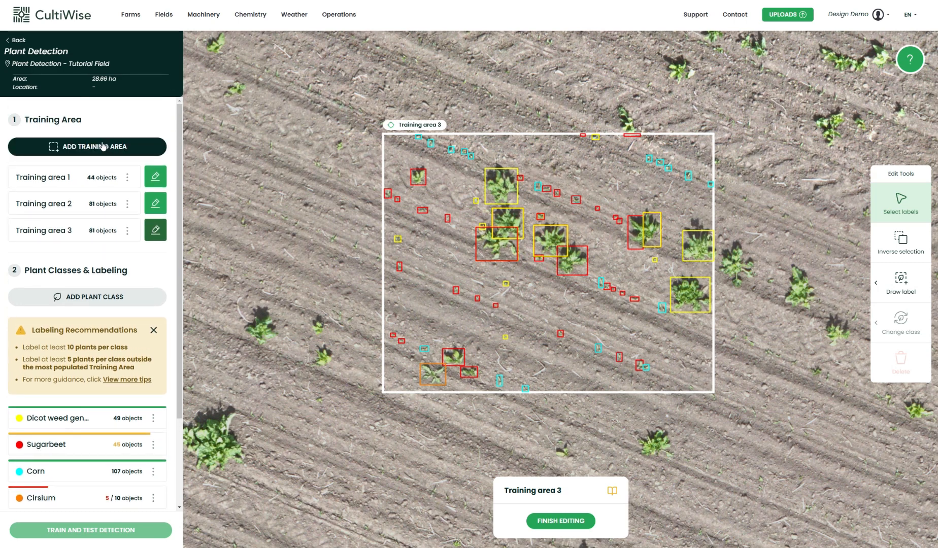
click(543, 523)
scroll(155, 447, down, 2)
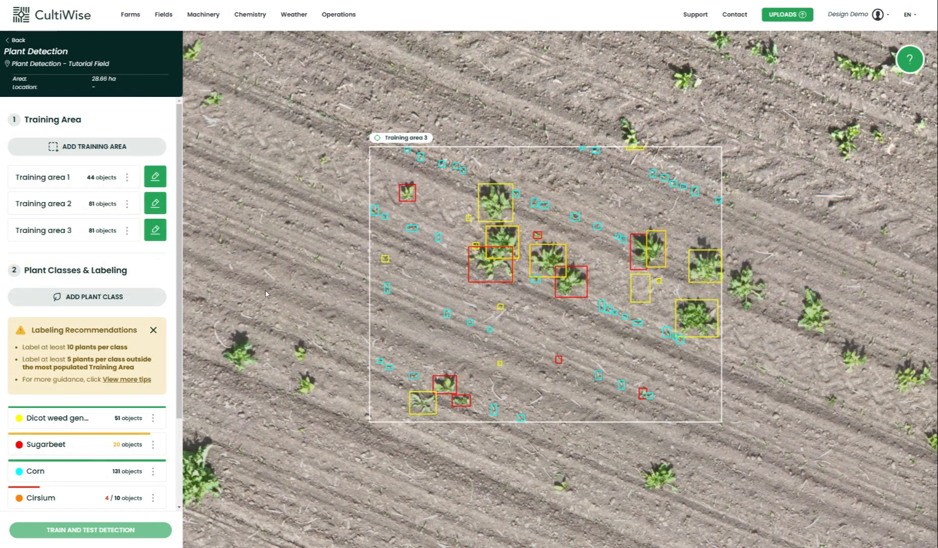
- Open the labels of Training area 3 for editing and select five large labels across the area
click(127, 232)
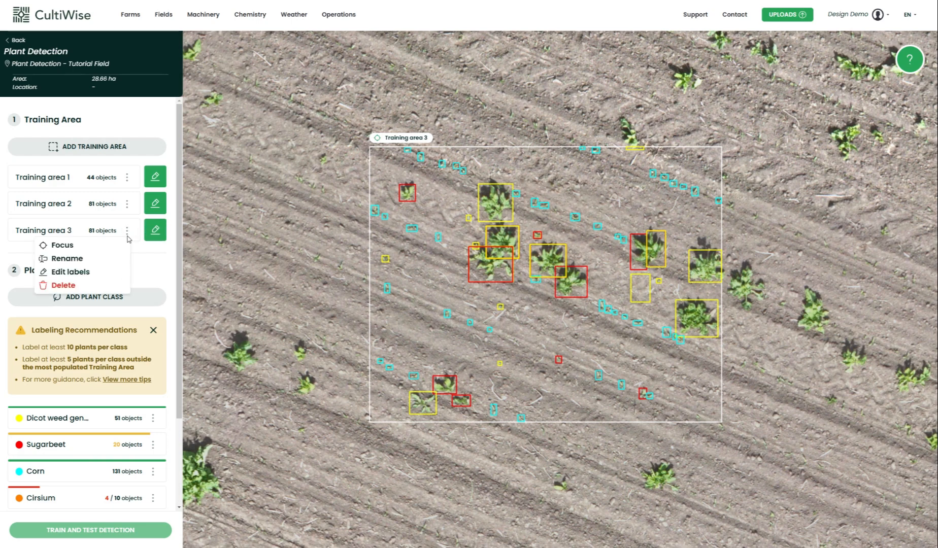
click(108, 274)
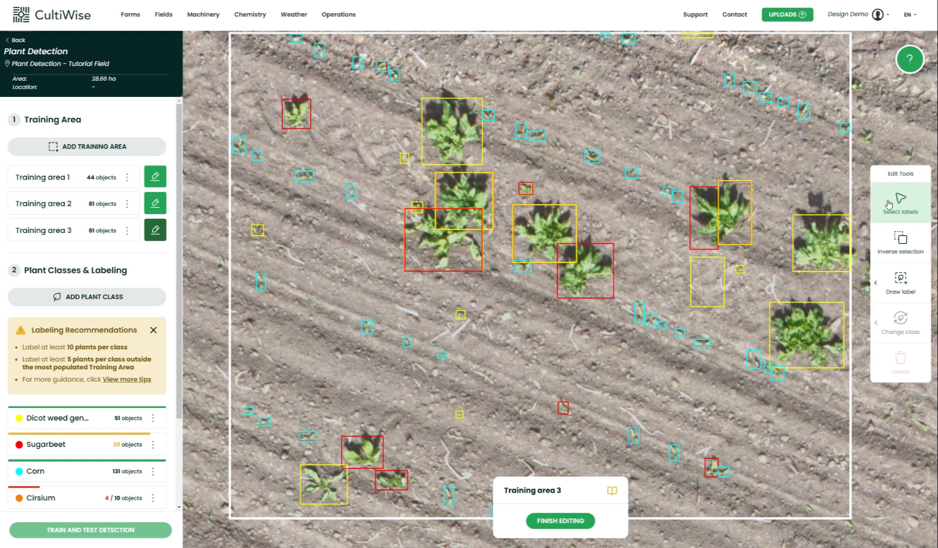
click(822, 244)
click(807, 335)
click(718, 291)
click(578, 278)
click(444, 250)
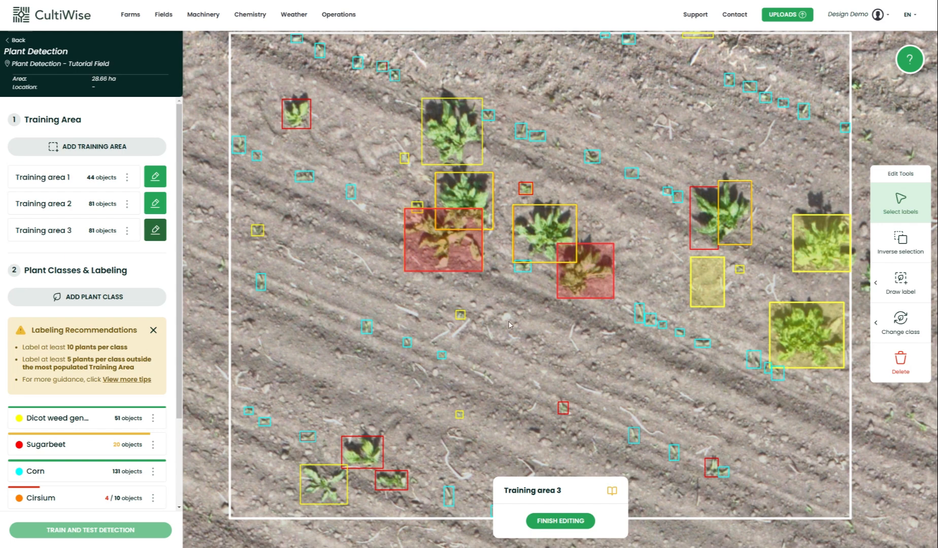
- Slightly enlarge the Sugarbeet label around the large plant near the centre of Training area 3
click(586, 286)
mouse_move(614, 296)
mouse_down()
mouse_move(630, 332)
mouse_move(643, 282)
mouse_move(603, 297)
mouse_move(615, 300)
mouse_up()
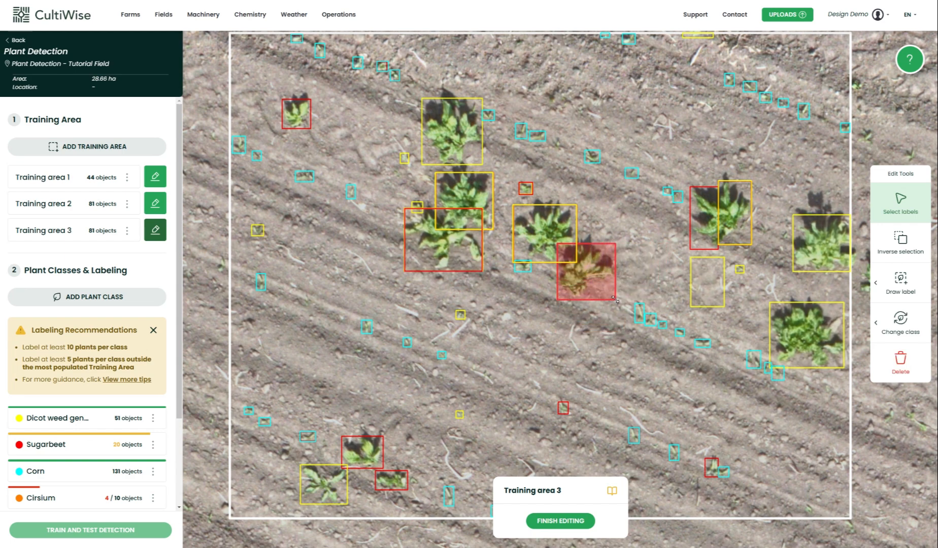
- Select several large plant labels together in Training area 3, invert the selection repeatedly, and clear it
shift+click(707, 282)
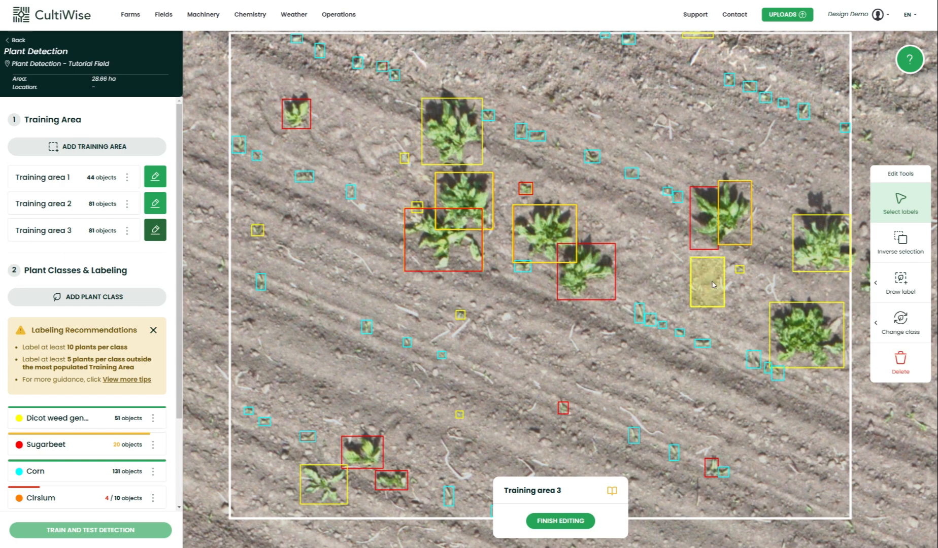
shift+click(535, 235)
shift+click(440, 130)
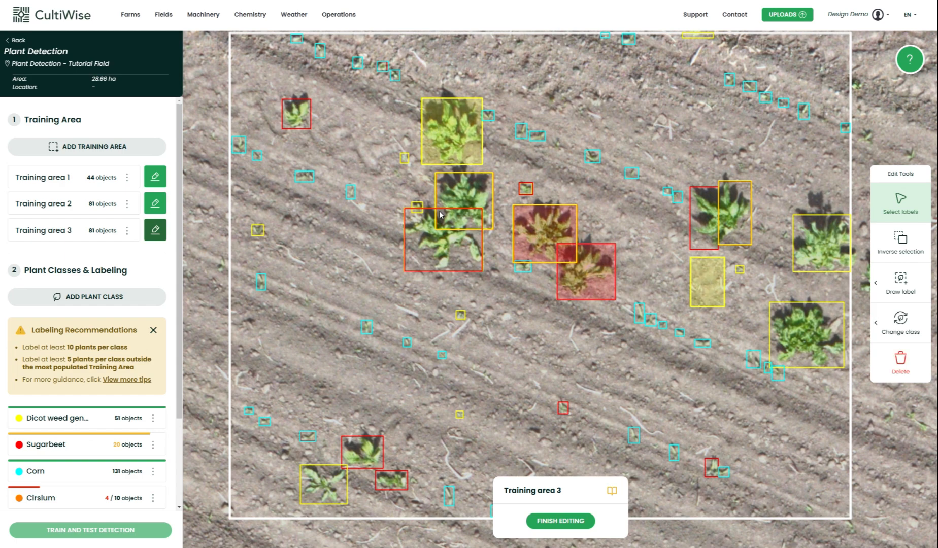
shift+click(430, 253)
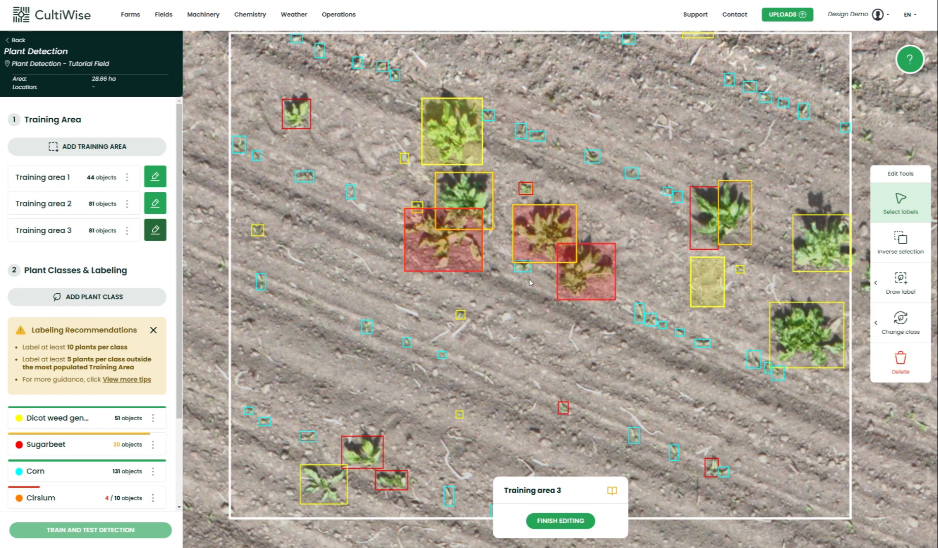
click(886, 253)
click(887, 253)
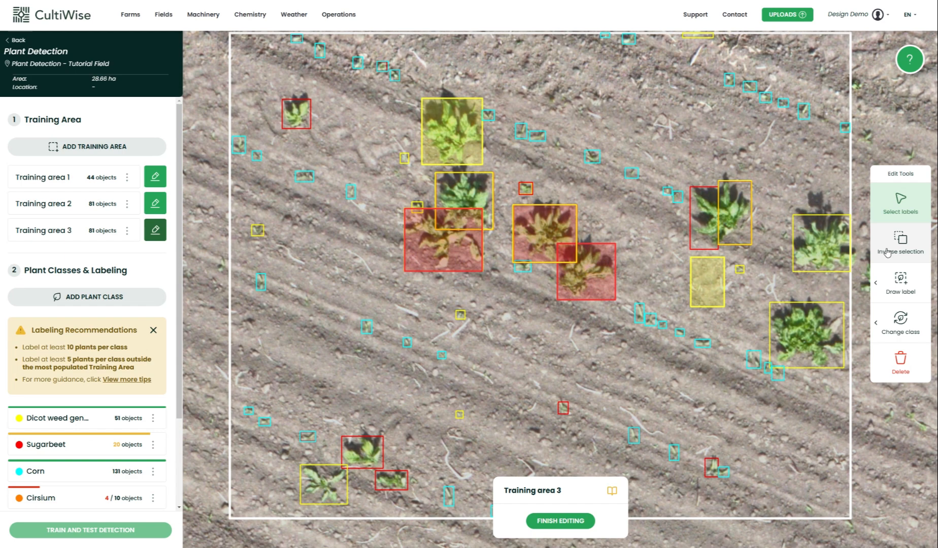
click(887, 253)
click(887, 253)
click(887, 253)
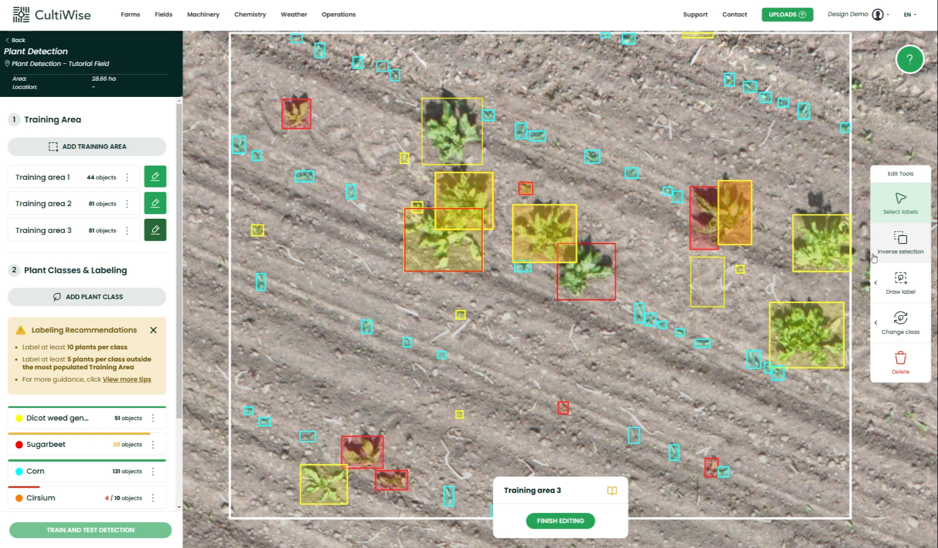
click(645, 372)
- Draw a Corn label around the small unlabelled seedling in the middle crop row of Training area 3
click(901, 280)
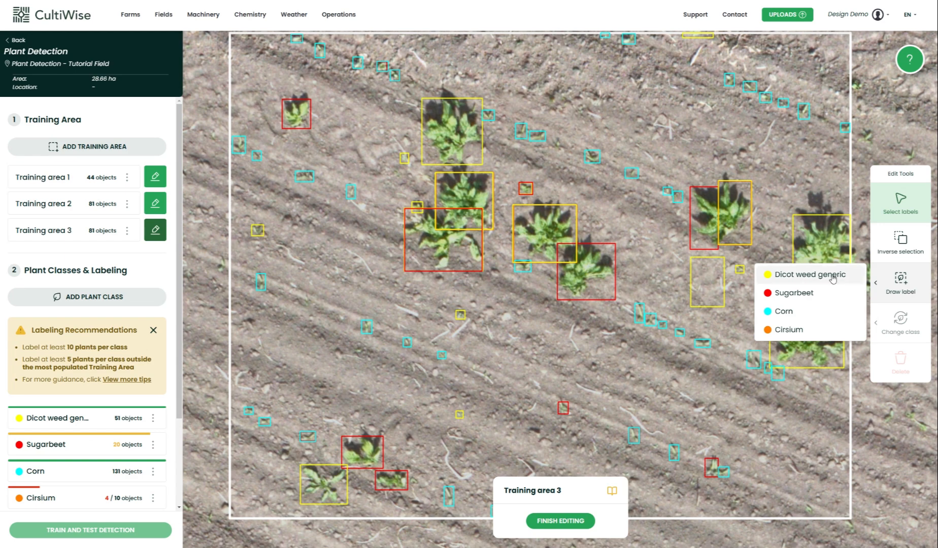
click(782, 311)
scroll(432, 382, up, 5)
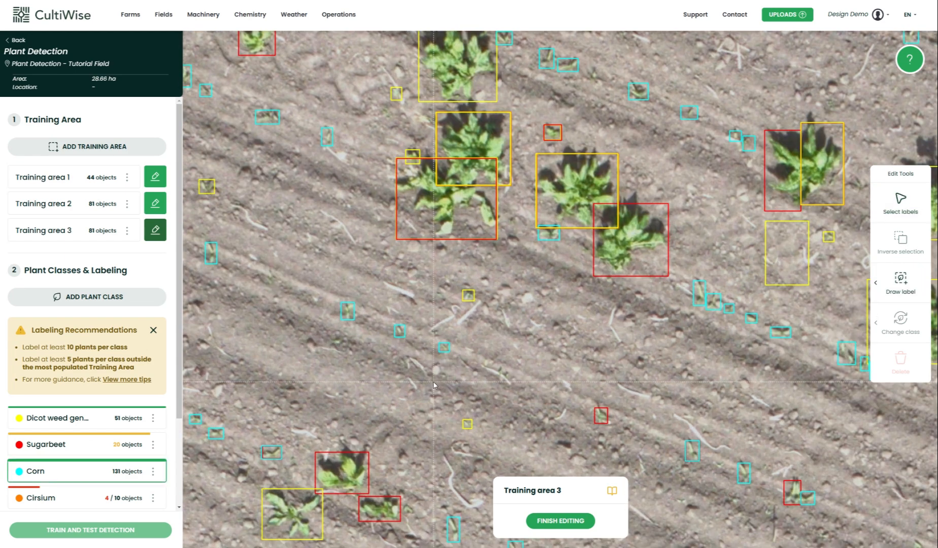
drag(526, 359, 548, 379)
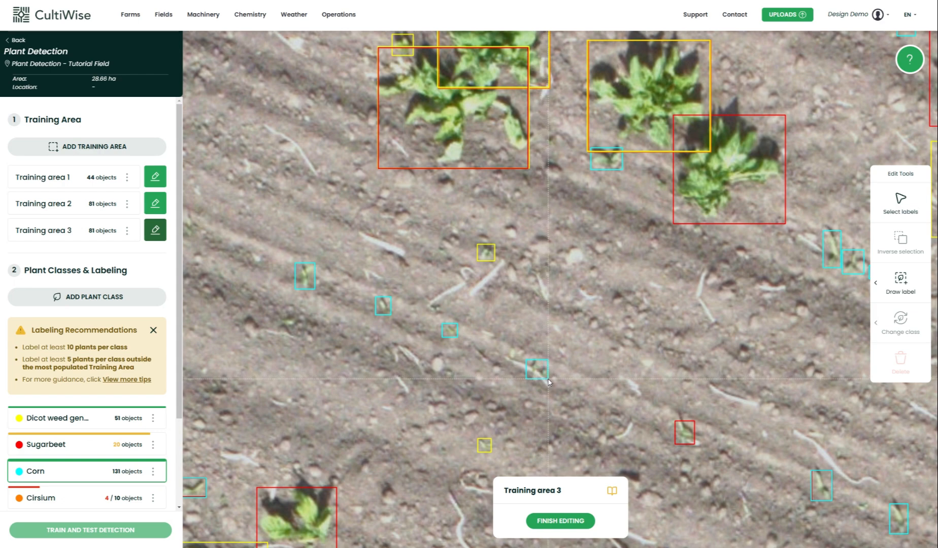
scroll(549, 382, down, 5)
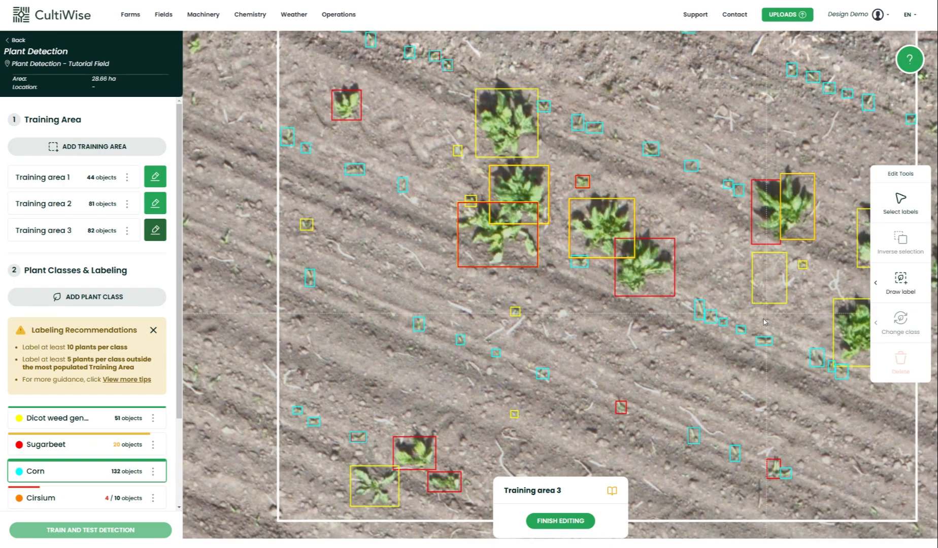
- Change the class of the two large Sugarbeet labels near the centre of Training area 3 to Dicot weed generic
click(899, 198)
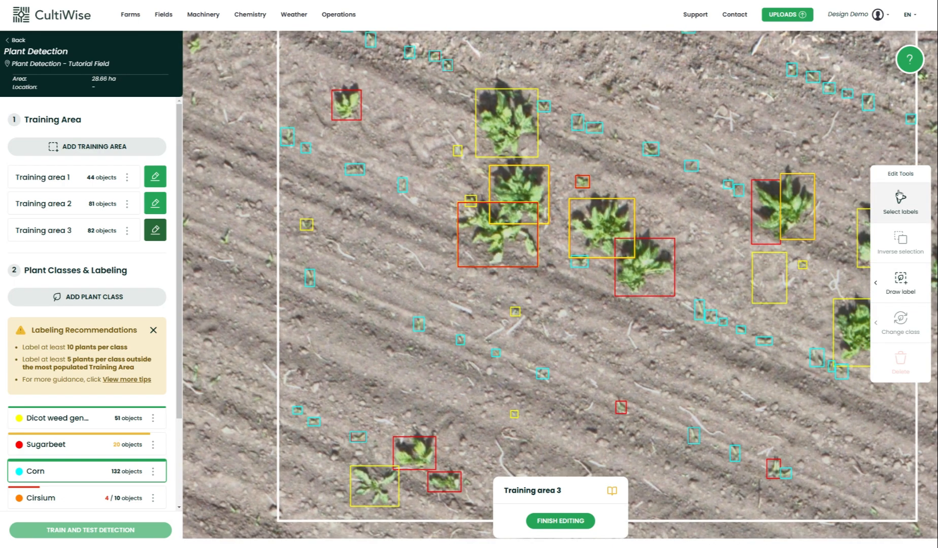
drag(790, 304, 739, 318)
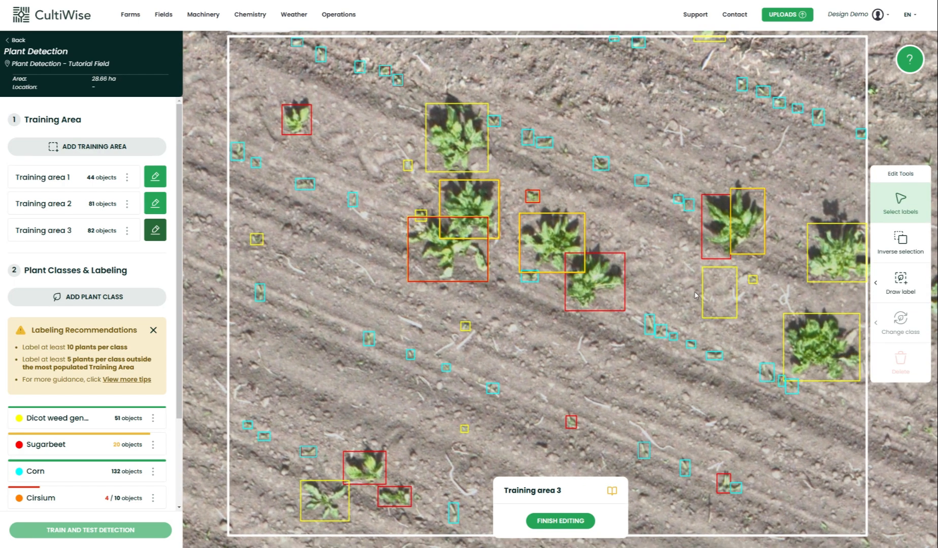
click(617, 297)
shift+click(447, 249)
click(900, 319)
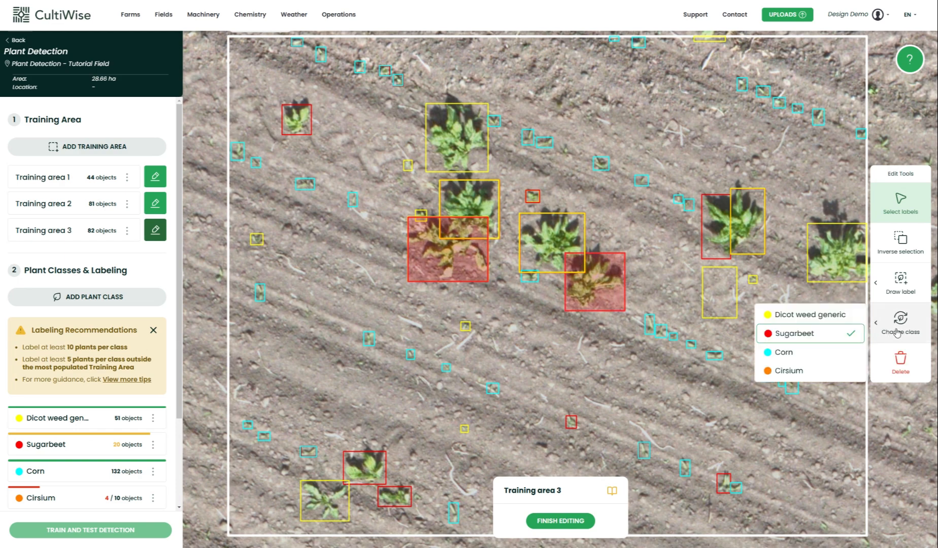
click(806, 315)
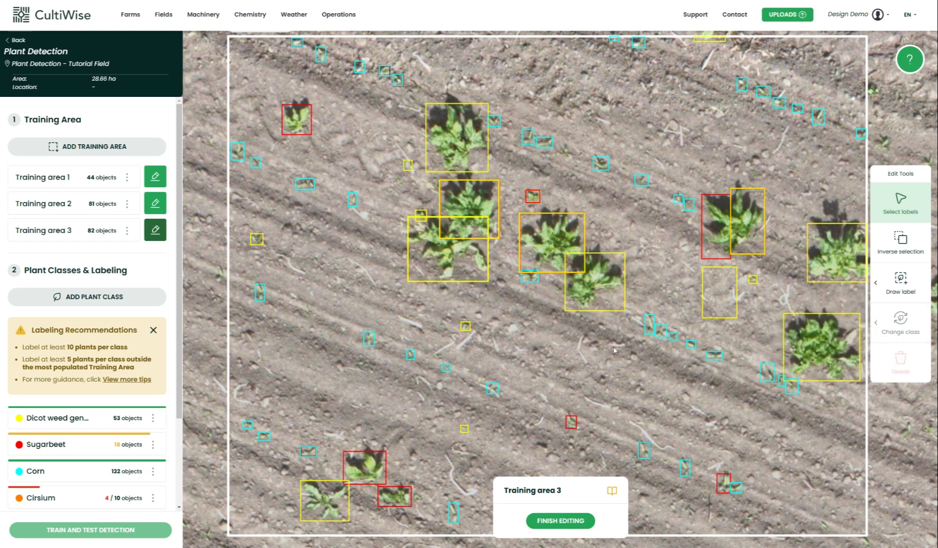
- Select the Sugarbeet labels on the lower-right seedling and the lower-left large plant in Training area 3 and delete them
drag(711, 347, 699, 316)
click(713, 453)
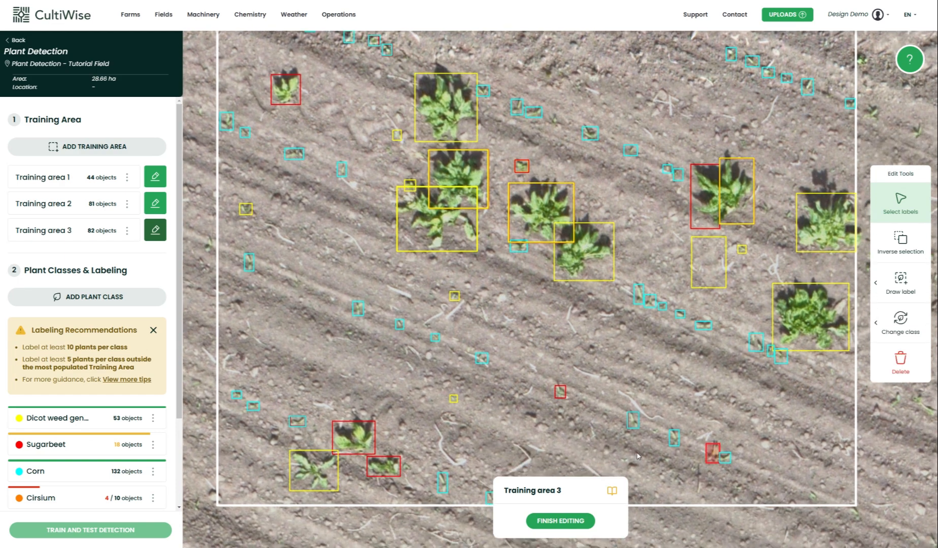
shift+click(354, 438)
click(889, 369)
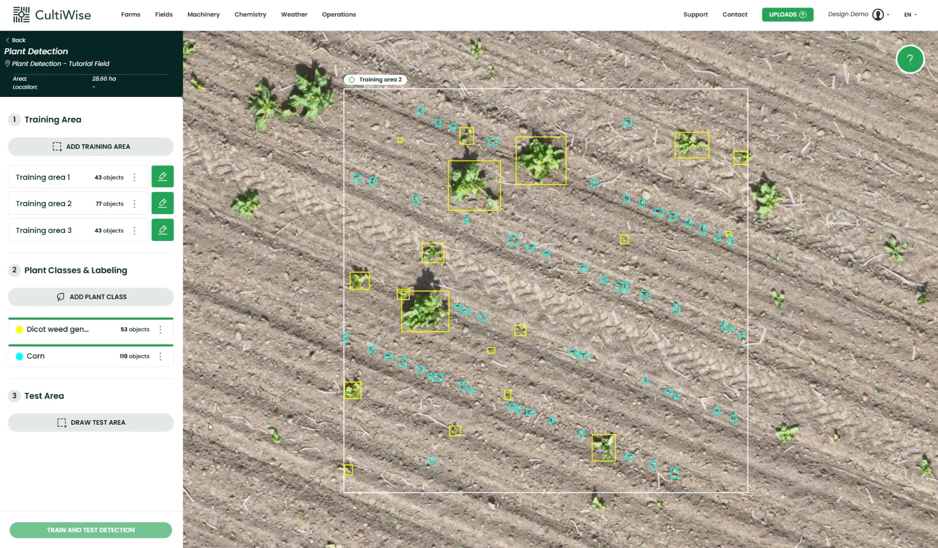
- Draw a first test area over mixed crop rows and weeds in the field, away from Training area 2
click(100, 431)
scroll(238, 402, down, 5)
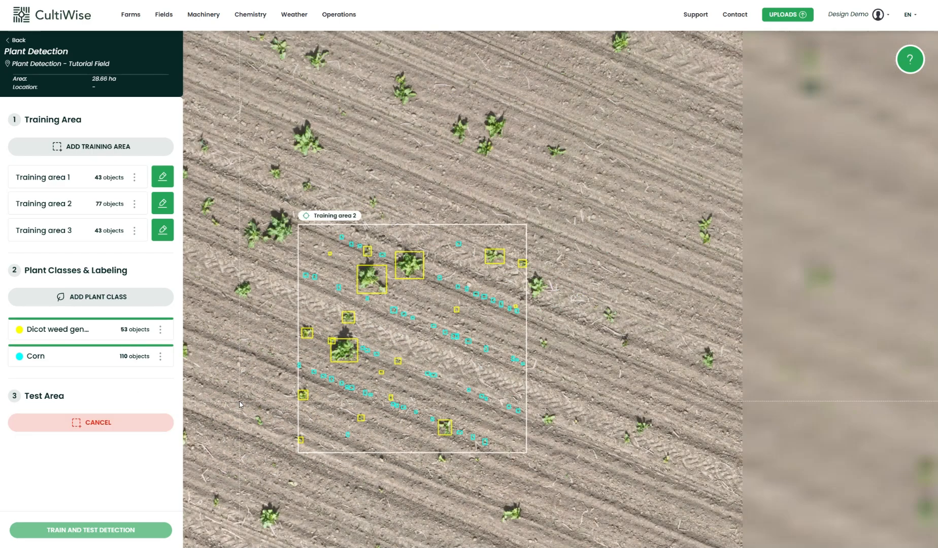
scroll(734, 299, up, 5)
scroll(752, 283, down, 5)
drag(719, 429, 865, 234)
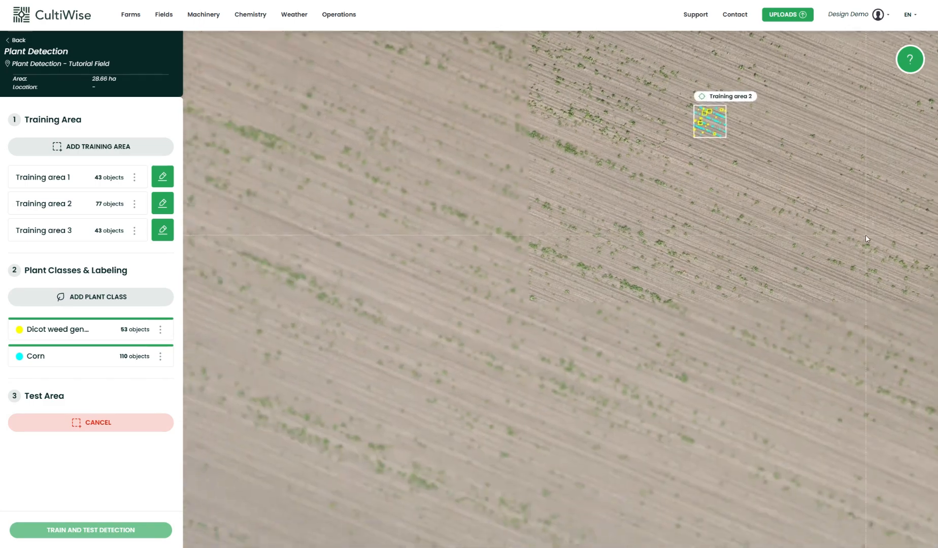
scroll(577, 255, up, 5)
scroll(577, 255, up, 3)
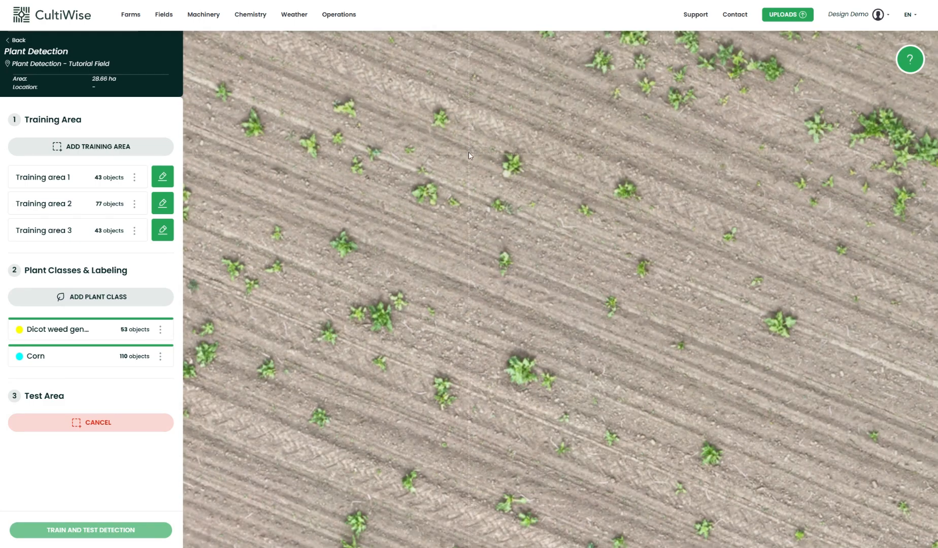
drag(480, 139, 812, 398)
scroll(690, 346, down, 1)
scroll(690, 346, down, 3)
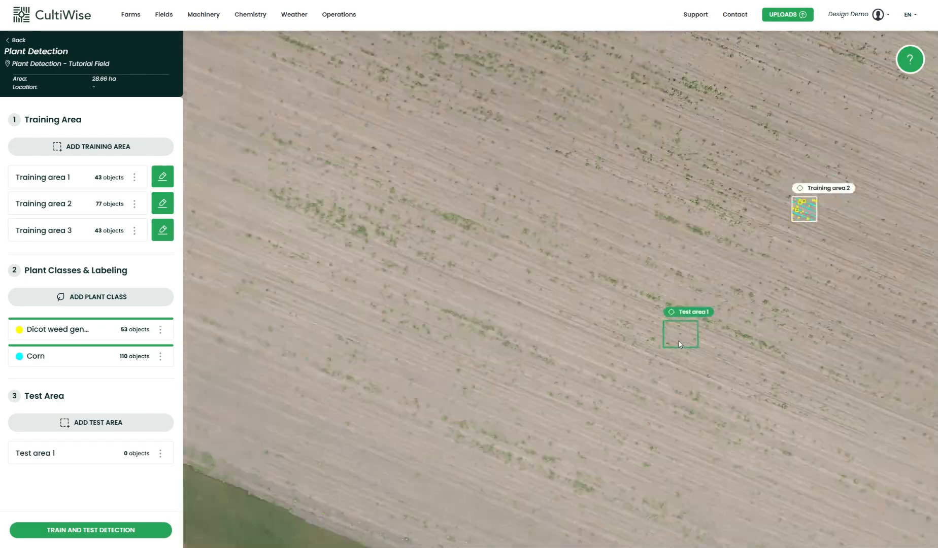
- Add a second test area covering part of a weed cluster elsewhere in the field
click(63, 424)
drag(334, 304, 547, 395)
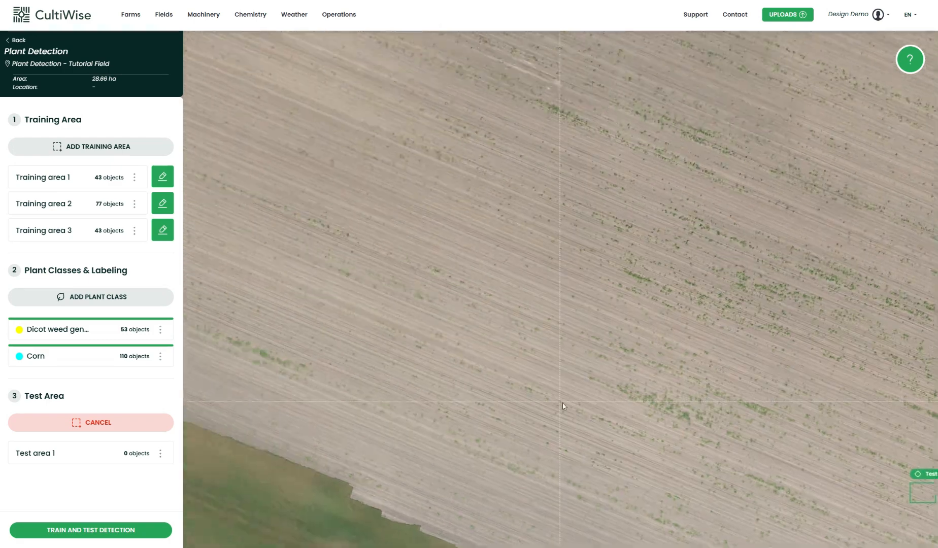
scroll(336, 246, up, 3)
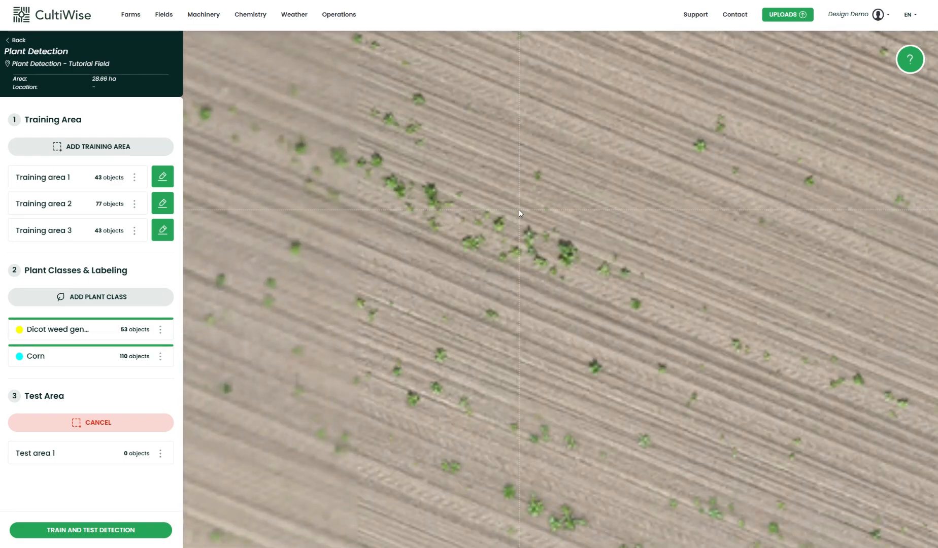
drag(508, 160, 662, 317)
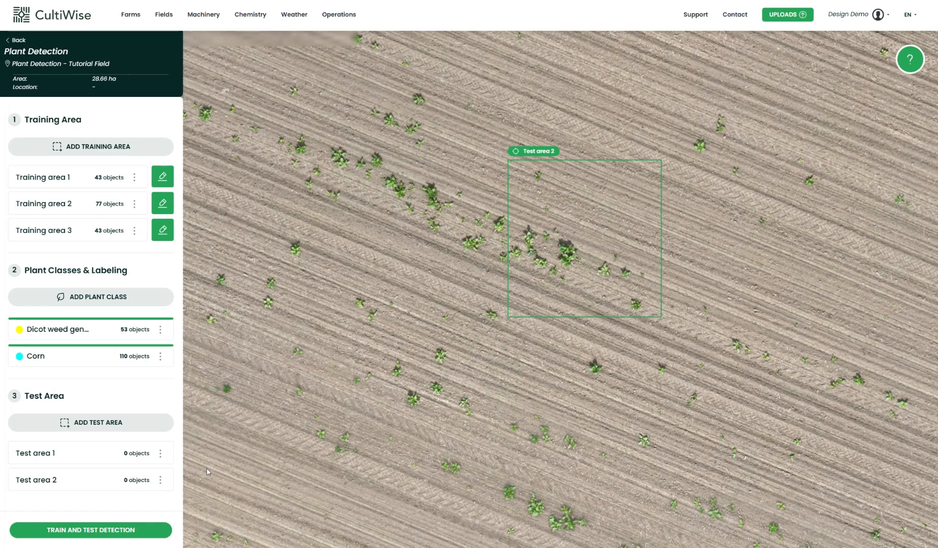
- Train and test the detection on both test areas and bring up the results for Test area 2
click(99, 530)
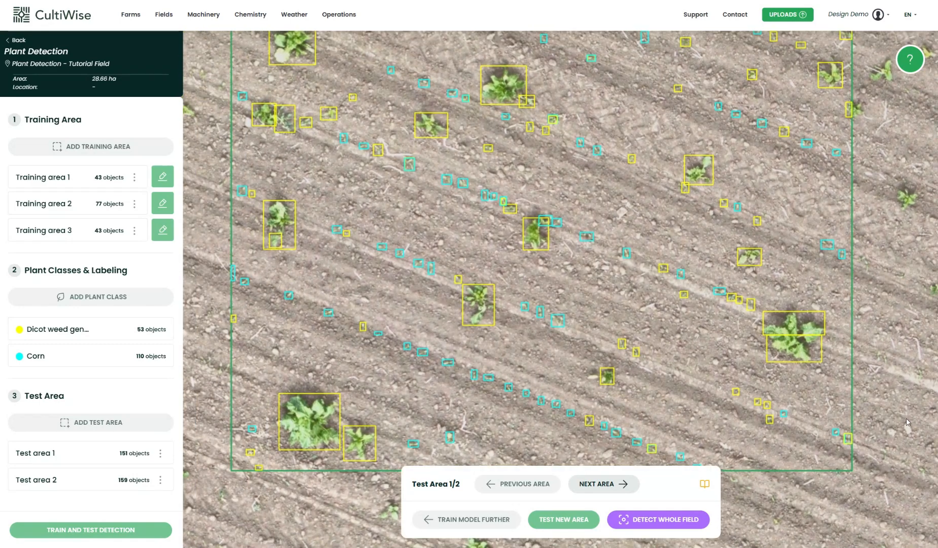
click(624, 484)
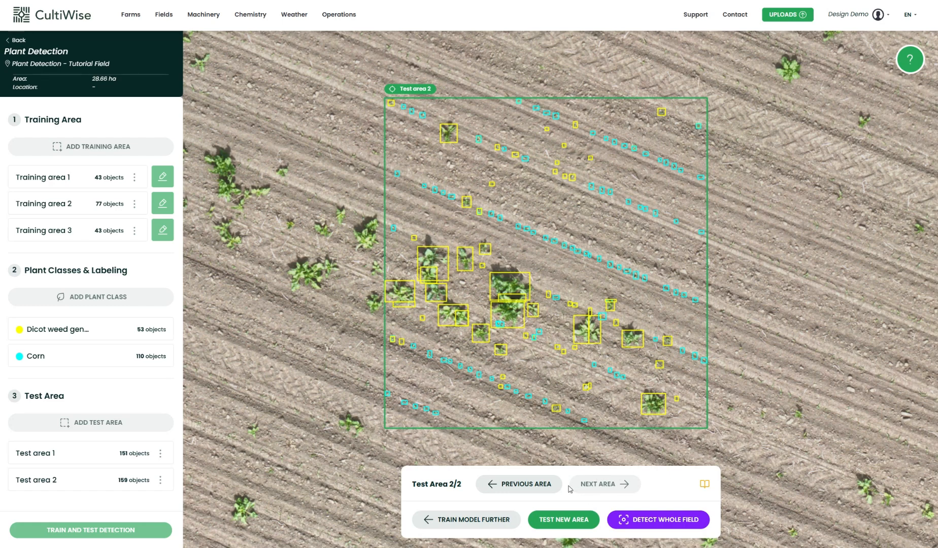
- Draw and test a new area around another weed cluster, and compare its detections with those in Test area 2
click(576, 526)
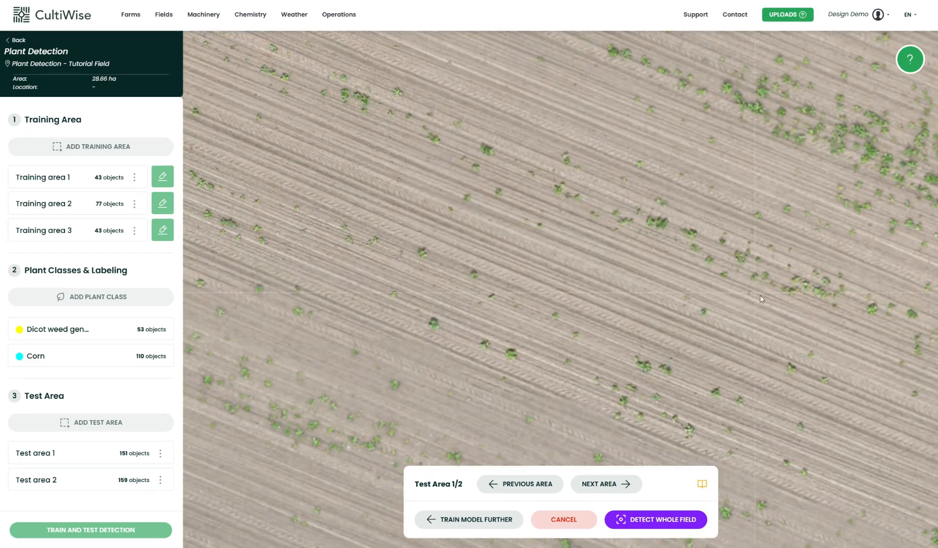
drag(773, 387, 637, 247)
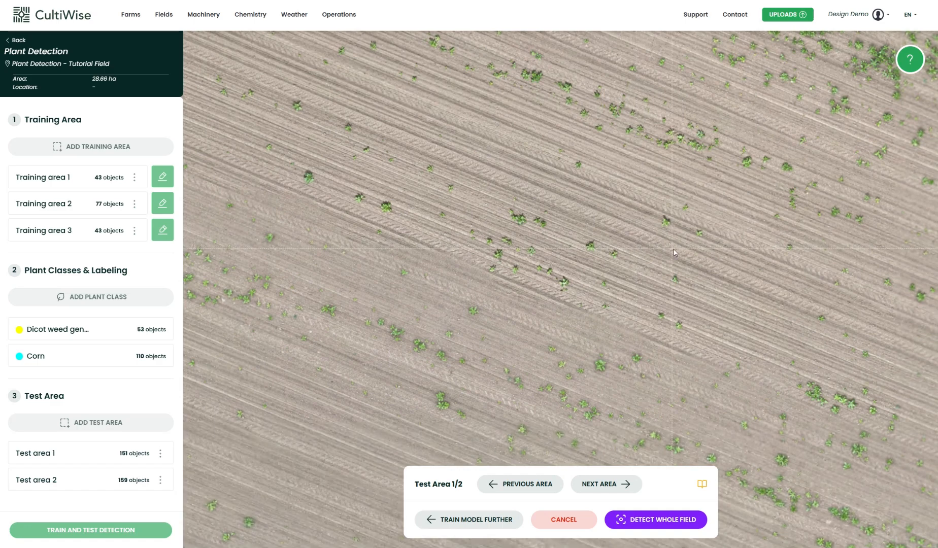
scroll(690, 252, up, 2)
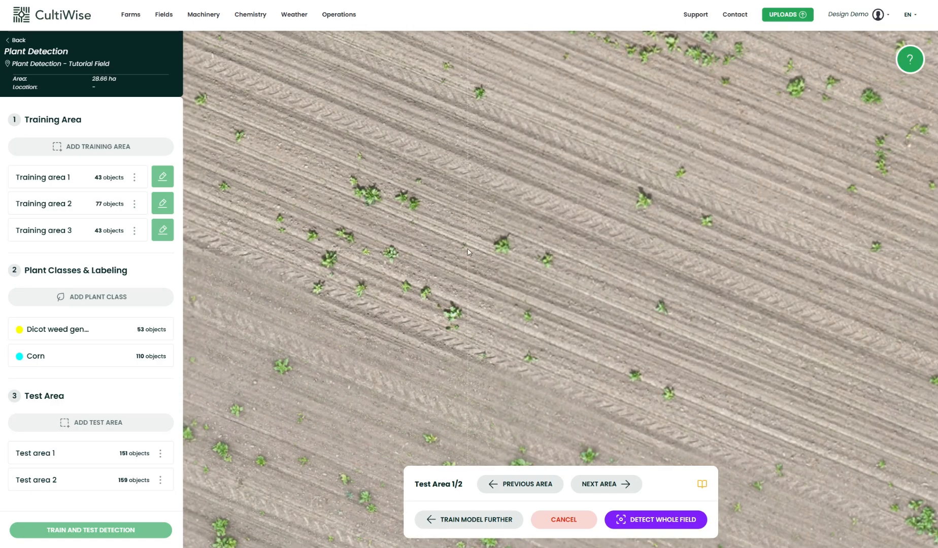
drag(311, 167, 475, 335)
click(596, 518)
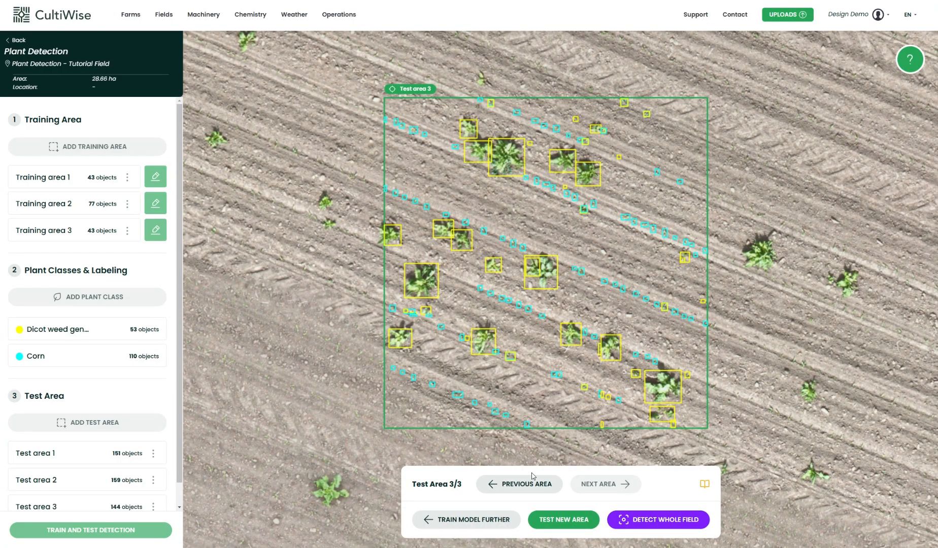
click(523, 487)
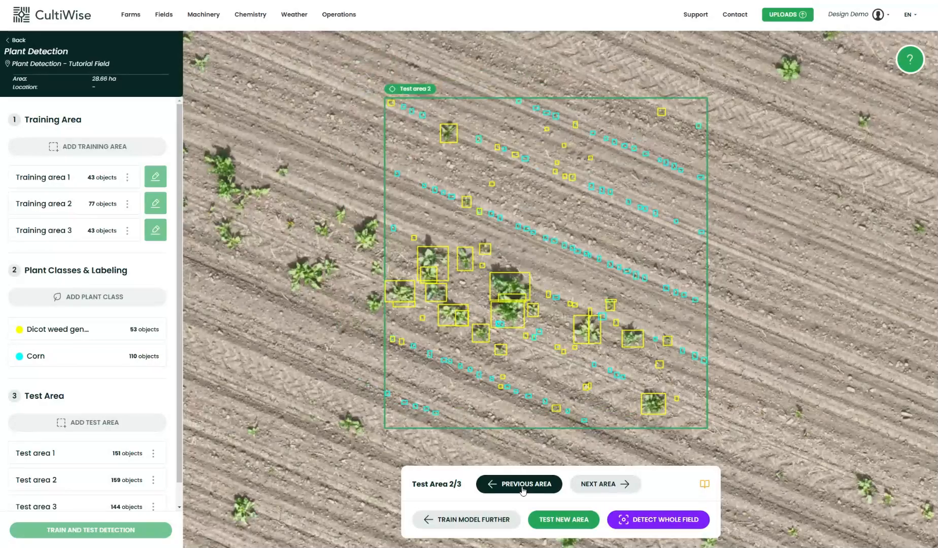
click(602, 487)
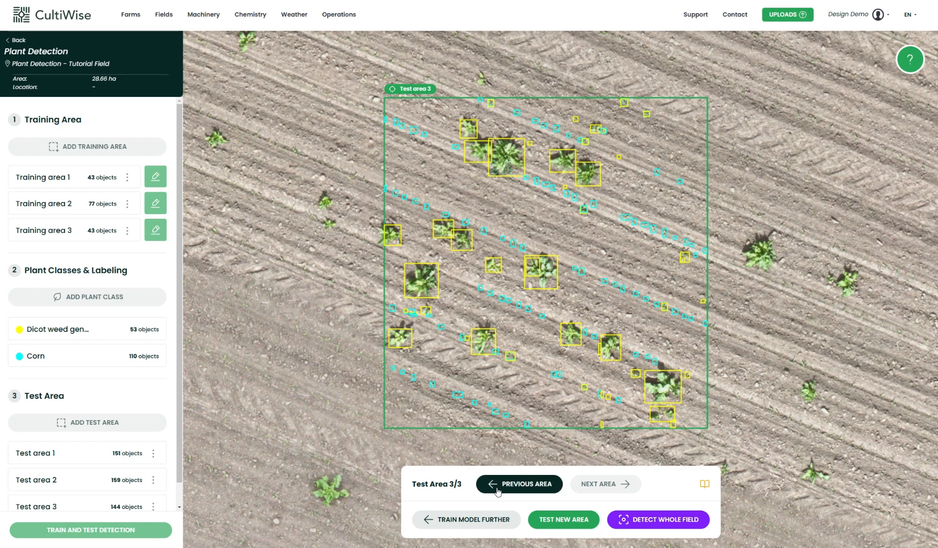
- Return to training the model further and convert Test area 3 to a training area
click(481, 521)
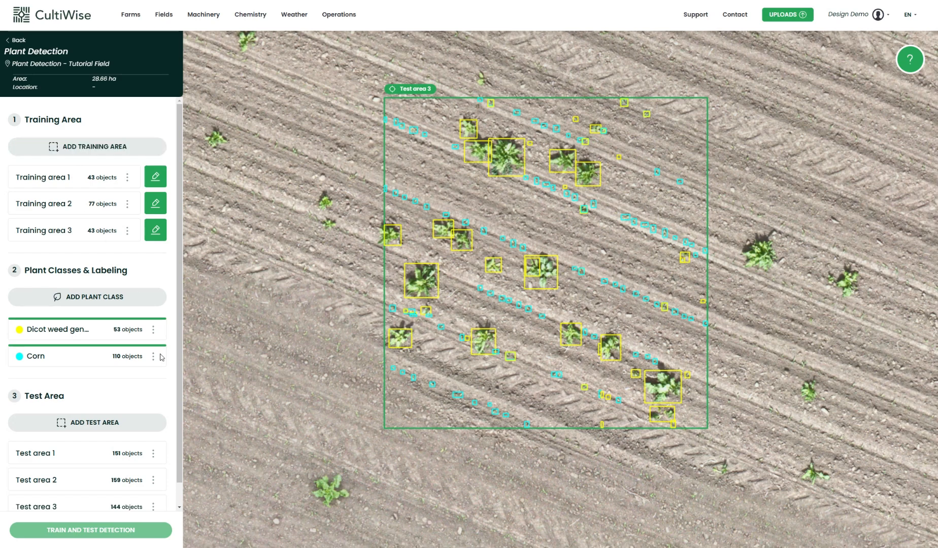
scroll(153, 491, down, 1)
click(154, 486)
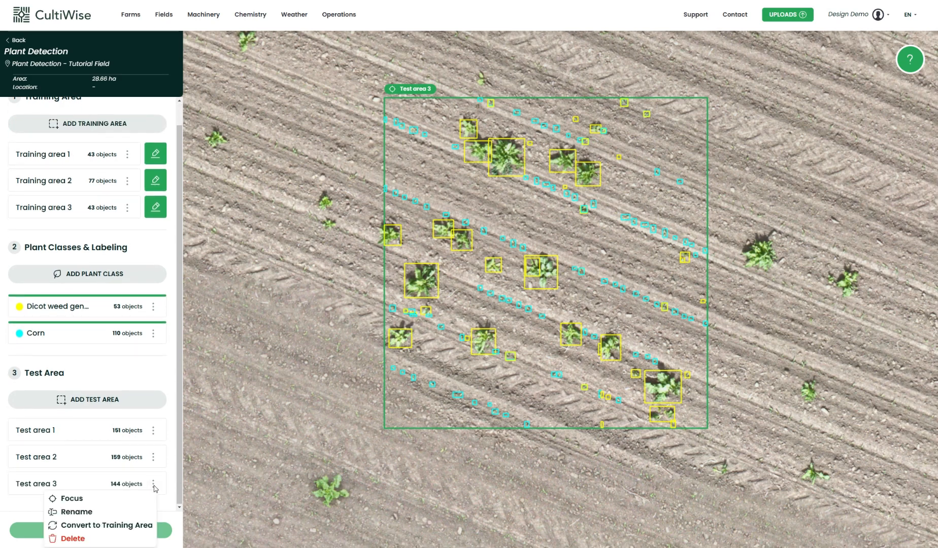
click(132, 526)
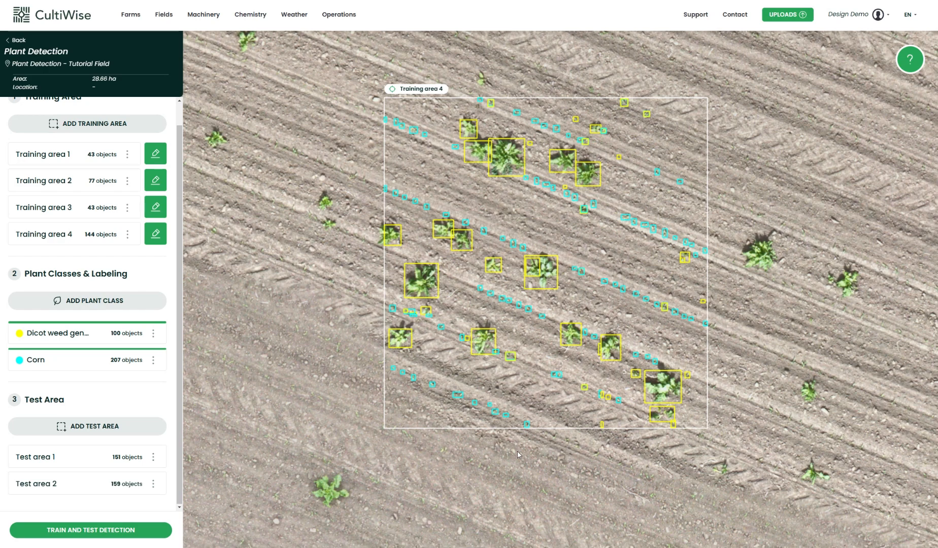
- Train and test the detection again with Training area 4 included, and go on to the next test area's results
scroll(513, 450, down, 2)
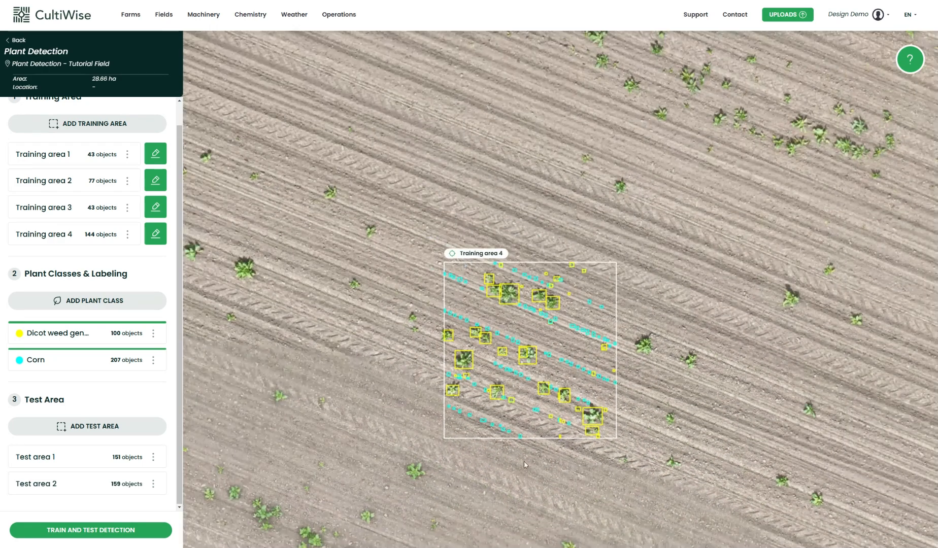
drag(544, 470, 550, 437)
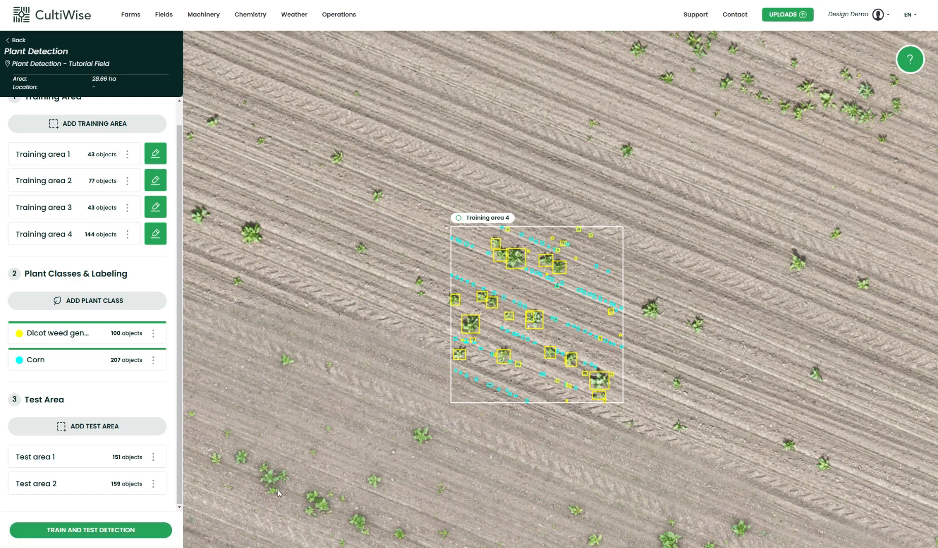
click(109, 534)
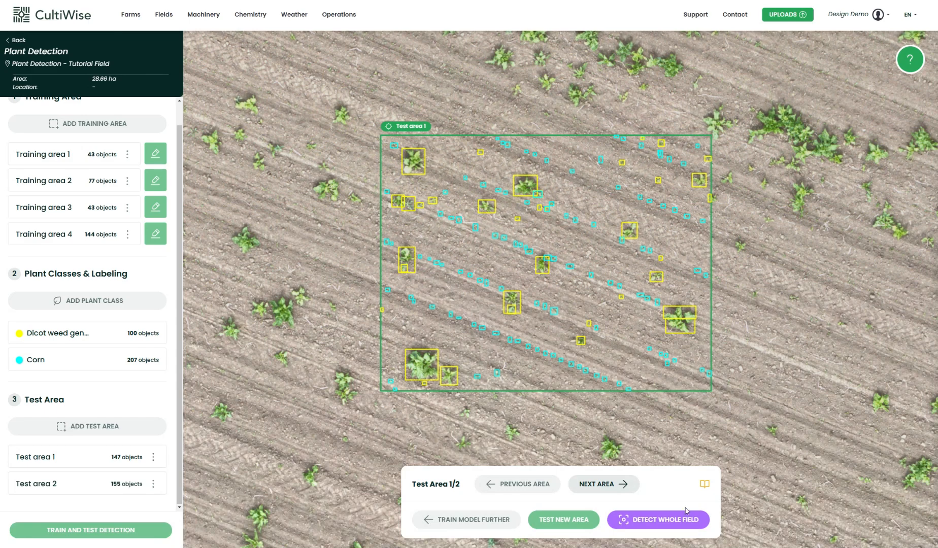
click(601, 494)
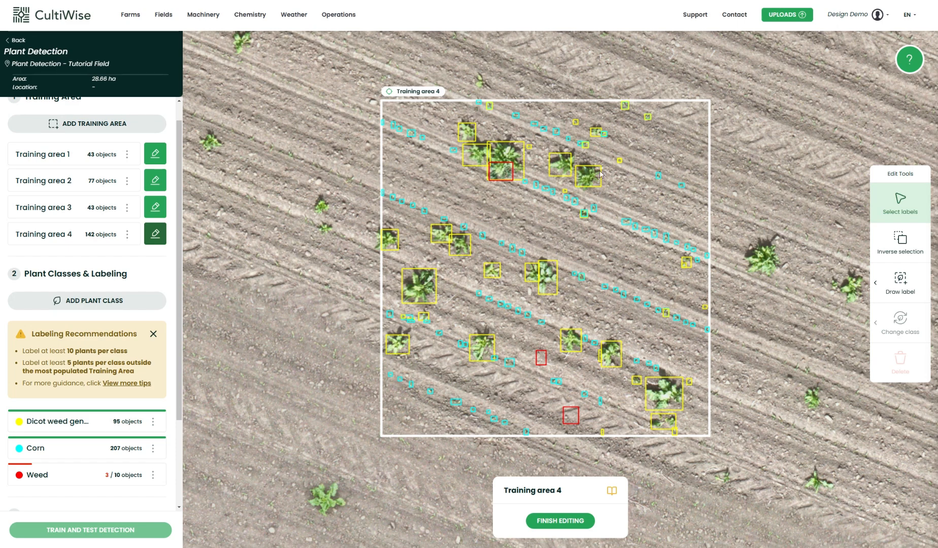
- Enlarge the Dicot weed generic labels of the two neighbouring large plants in Training area 4 so they enclose the whole plants
scroll(601, 174, up, 5)
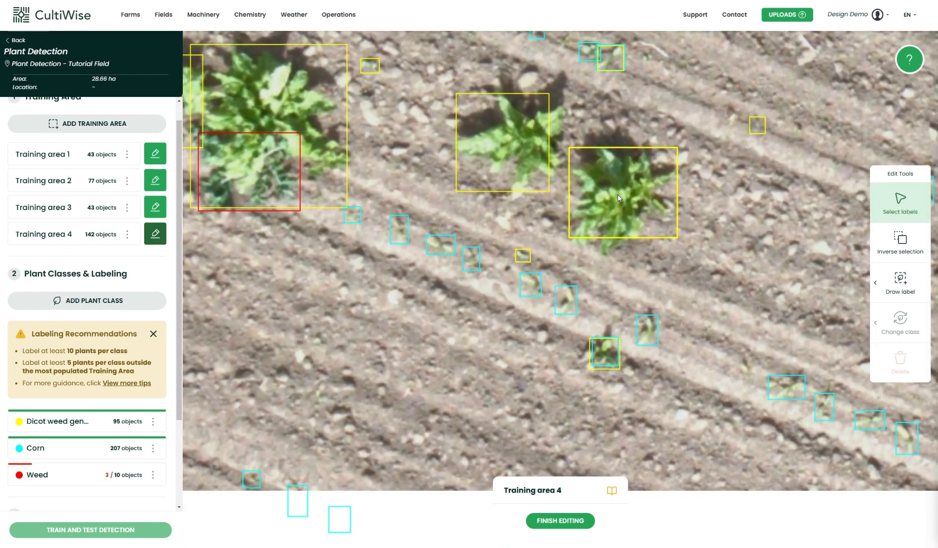
click(619, 198)
drag(626, 237, 625, 262)
click(513, 163)
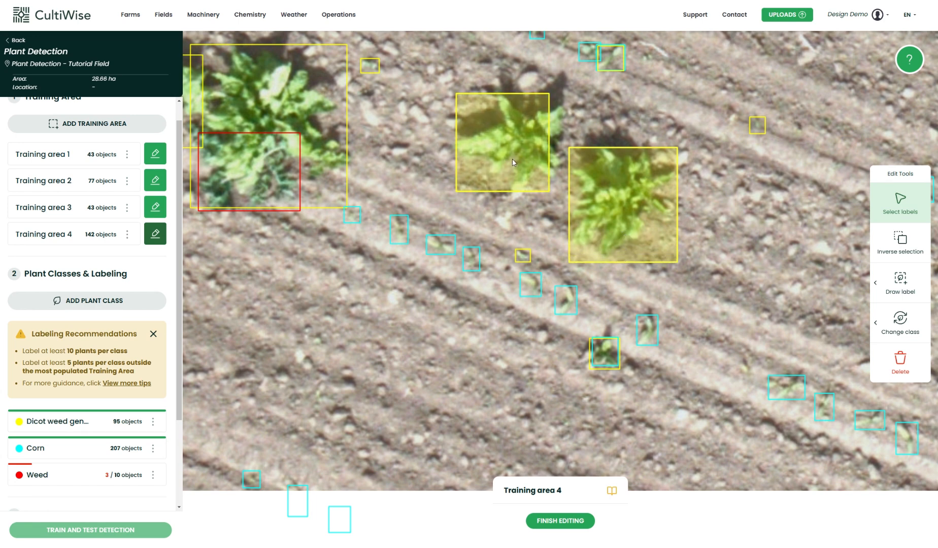
drag(551, 181, 540, 201)
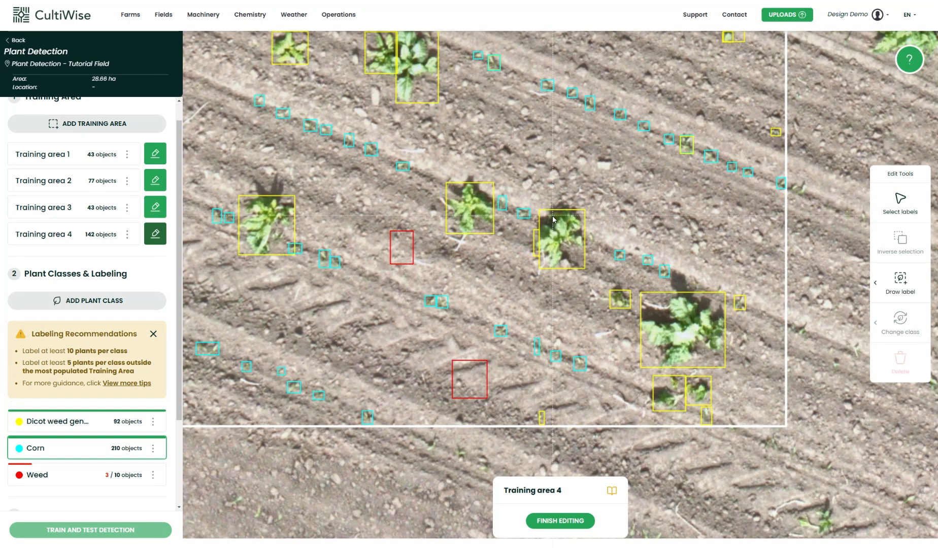
- Delete the small redundant Dicot weed generic label beside the large plant and widen that plant's own label over its outer leaves
scroll(555, 256, up, 3)
key(Escape)
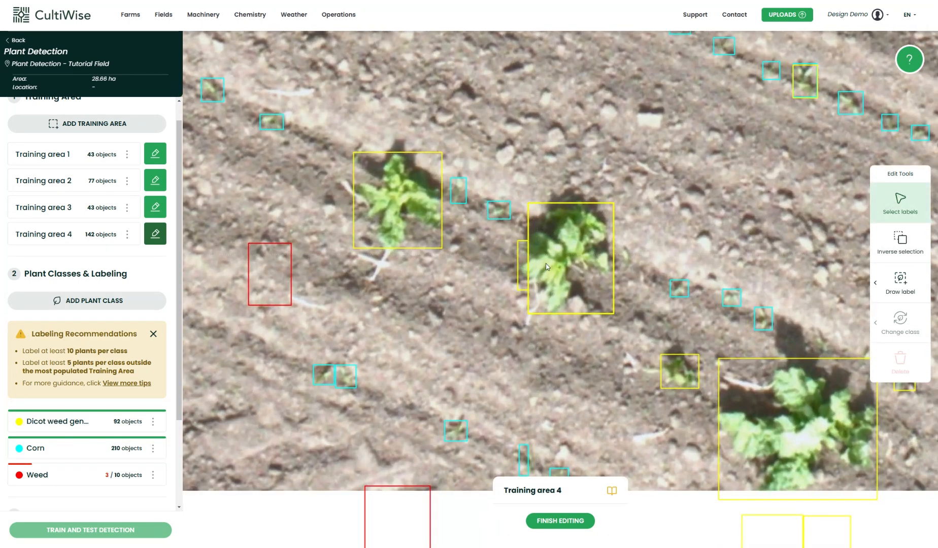
click(521, 272)
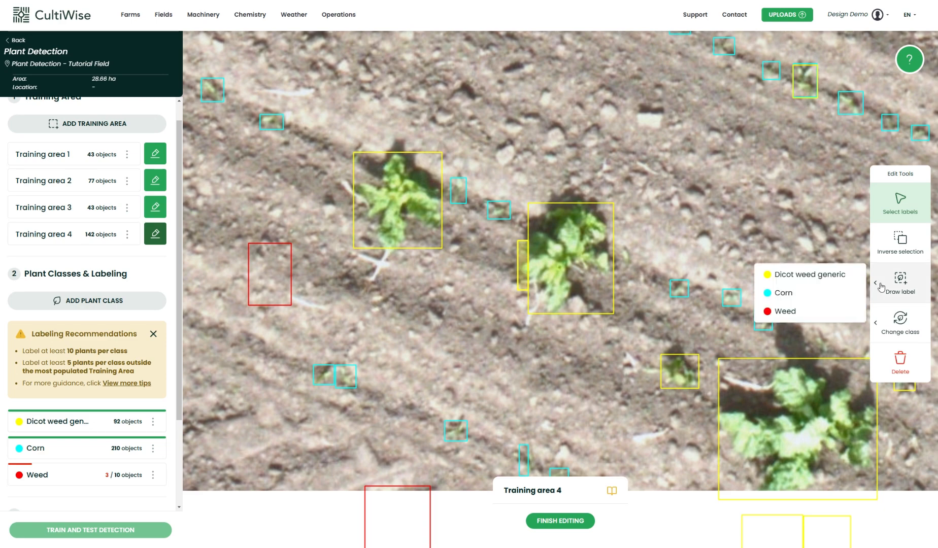
key(Delete)
click(579, 272)
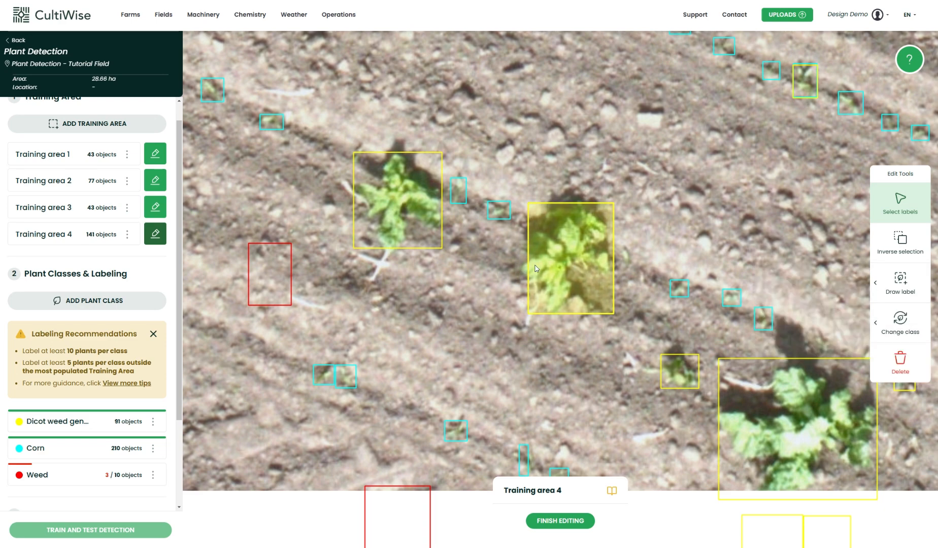
drag(533, 265, 518, 262)
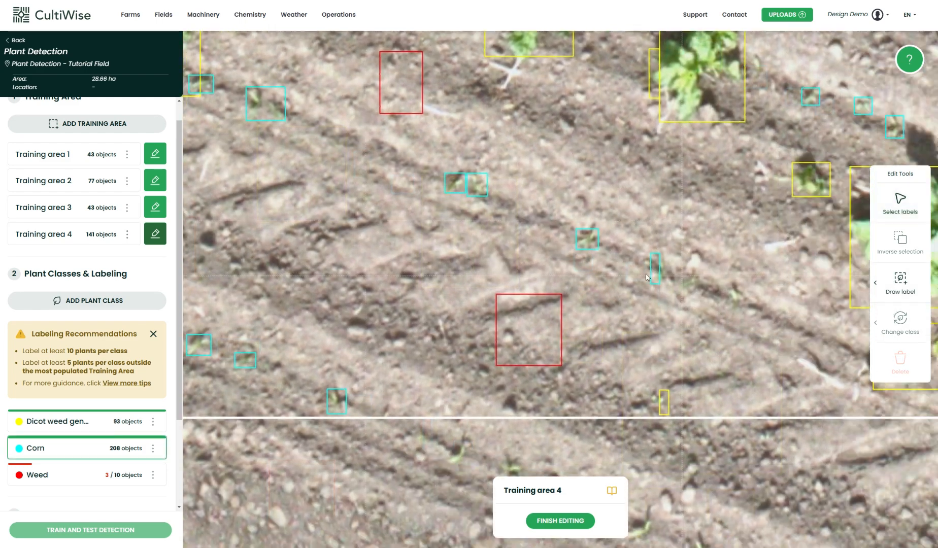
- Delete the oversized overlapping Corn label near Training area 4's left edge and extend the adjacent small Dicot weed generic label downward
mouse_move(682, 276)
mouse_down()
mouse_move(540, 280)
mouse_move(557, 300)
mouse_move(606, 318)
mouse_up()
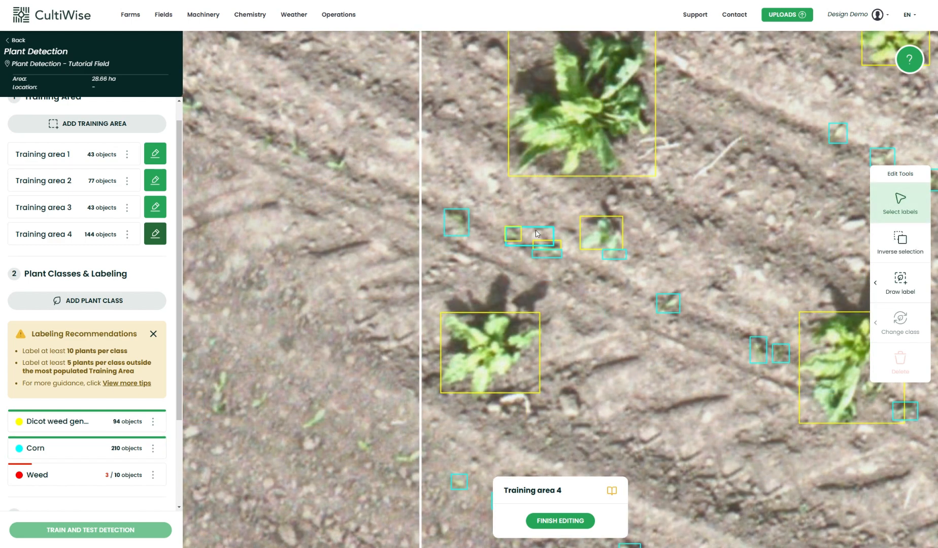
click(535, 237)
click(900, 365)
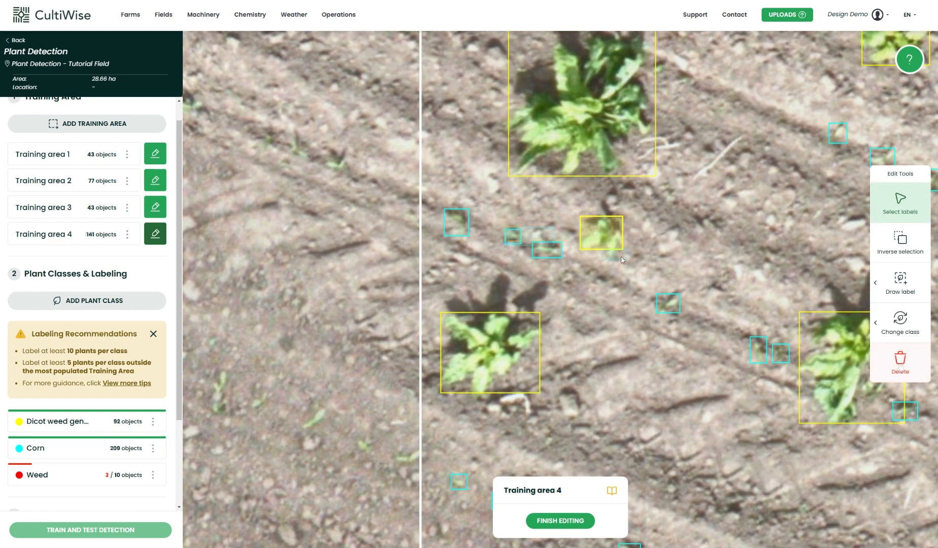
drag(617, 253, 617, 258)
- Fit the wide Corn label spanning two seedlings in Training area 4 to one plant and add a separate Corn label for the other
click(614, 329)
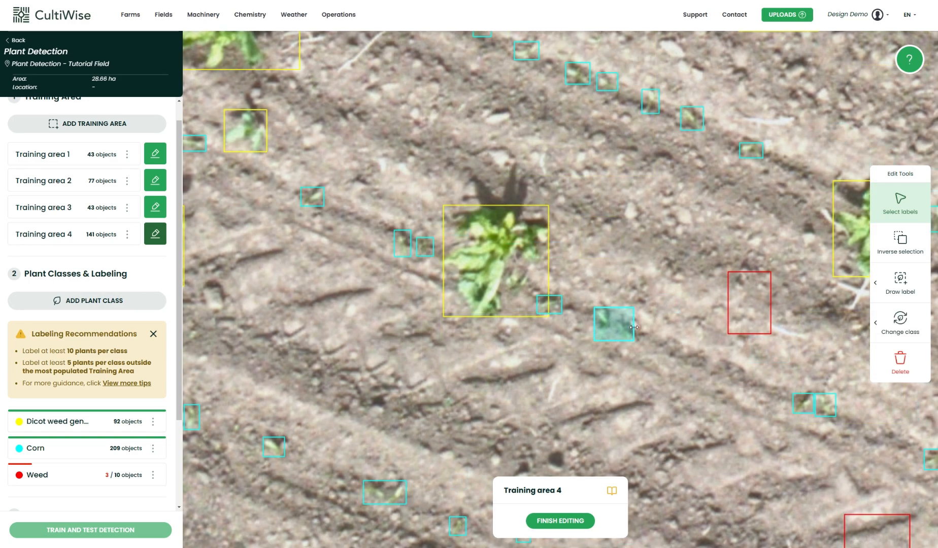
mouse_move(634, 327)
mouse_down()
mouse_move(614, 326)
mouse_move(633, 341)
mouse_up()
mouse_move(891, 296)
click(812, 292)
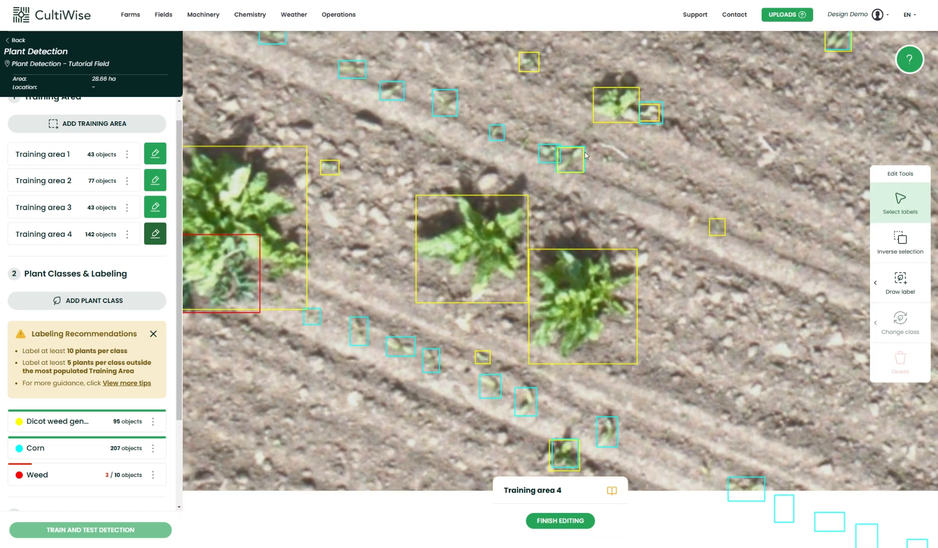
- Delete the duplicate Dicot weed generic label over the corn seedling and the duplicate Corn label inside the small weed's label further down
click(570, 165)
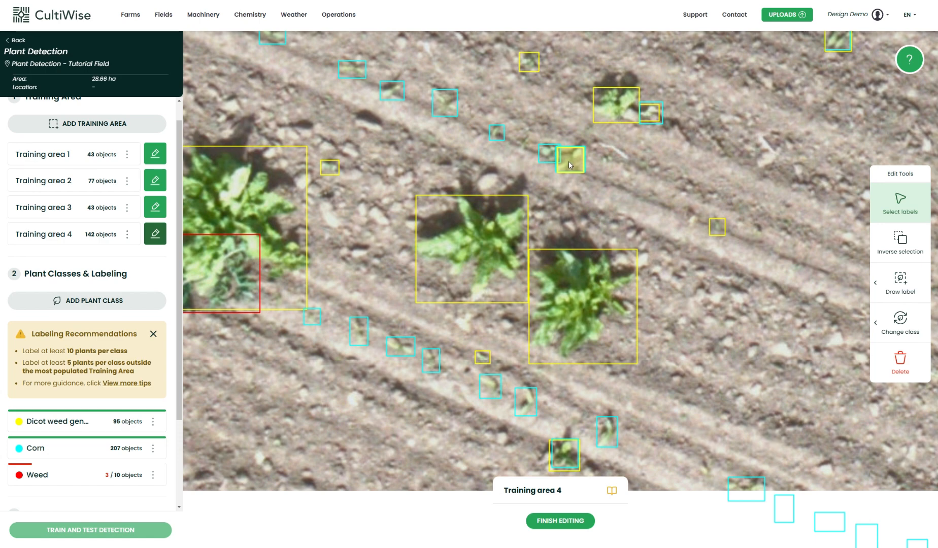
click(902, 365)
drag(607, 335, 612, 247)
click(572, 374)
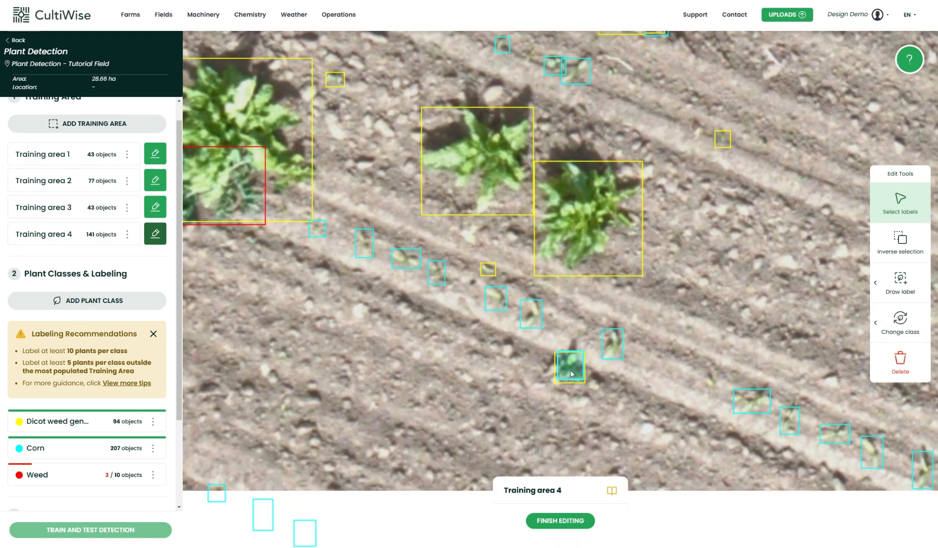
click(902, 364)
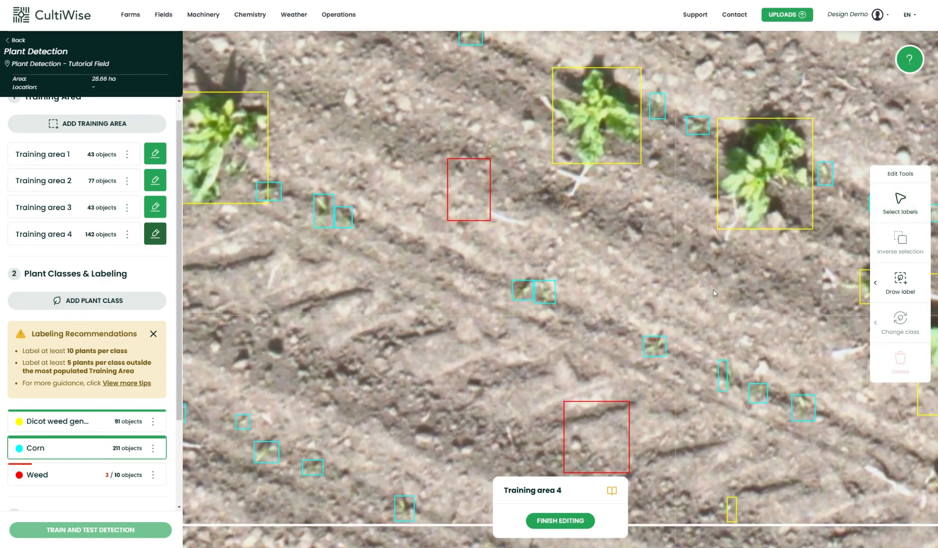
- Delete the two Weed labels that mark bare soil in the lower part of Training area 4
click(900, 203)
click(468, 189)
shift+click(608, 413)
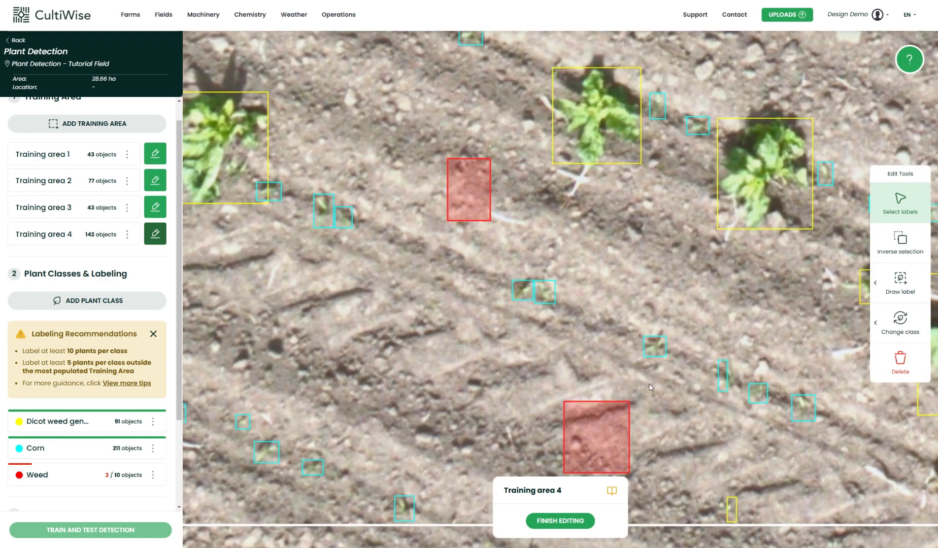
click(900, 361)
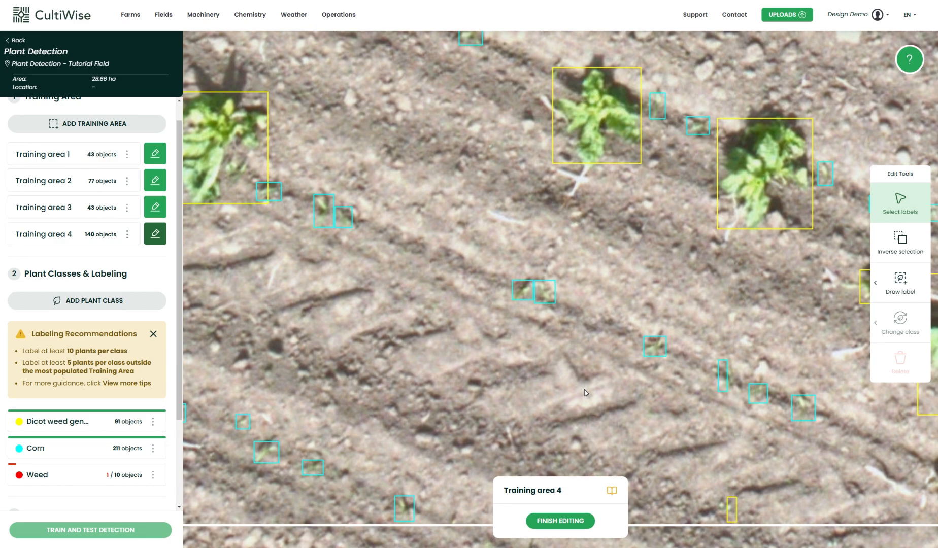
- Widen the Dicot weed generic label of the larger plant in the central touching pair so it extends over its neighbour's label
scroll(584, 389, down, 5)
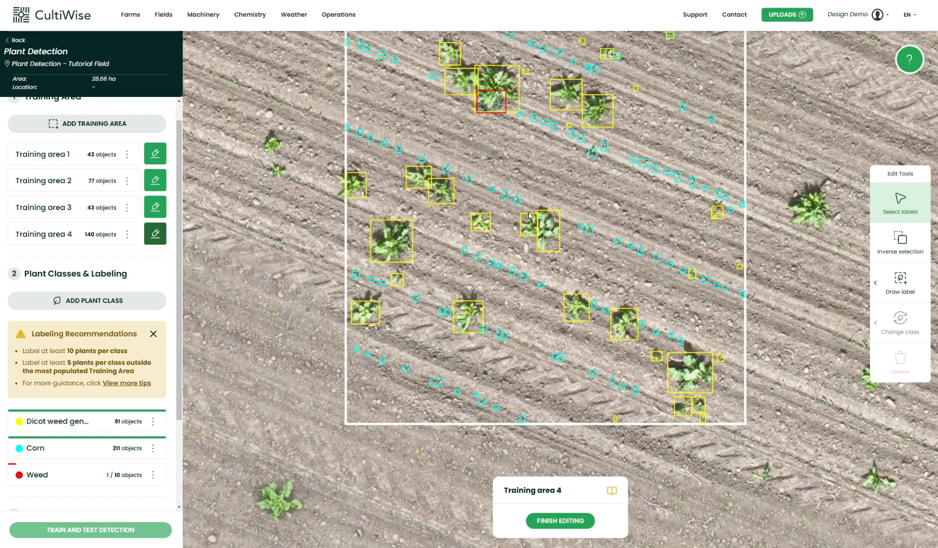
scroll(537, 240, up, 5)
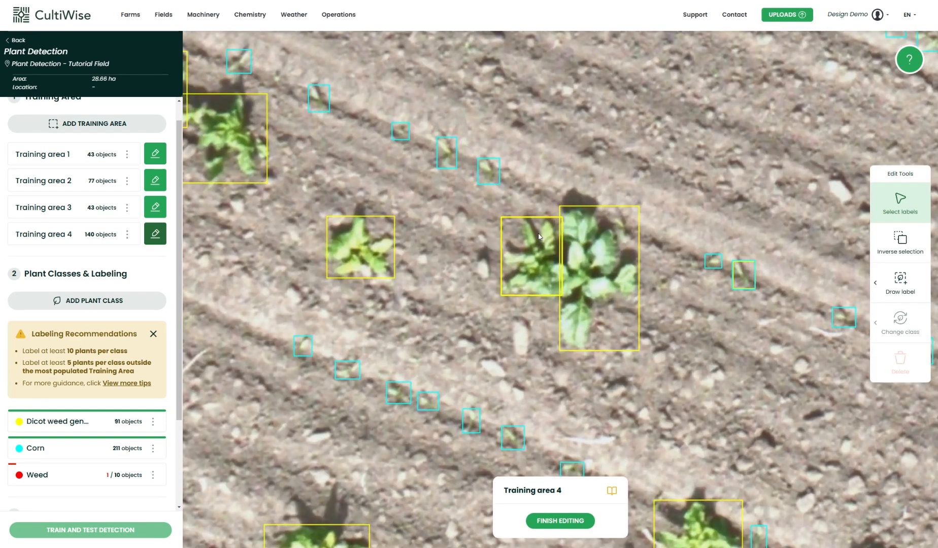
scroll(539, 236, down, 3)
scroll(576, 319, down, 3)
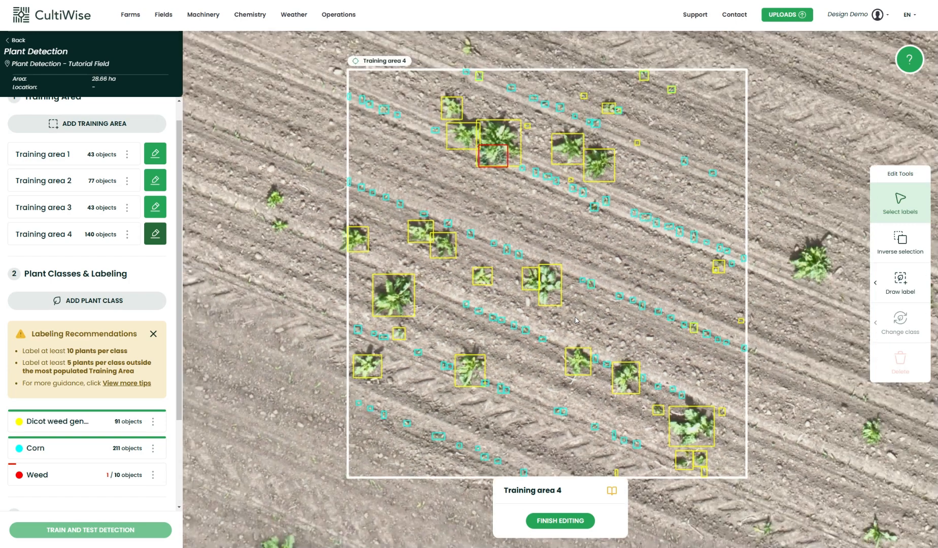
scroll(547, 280, up, 3)
click(523, 287)
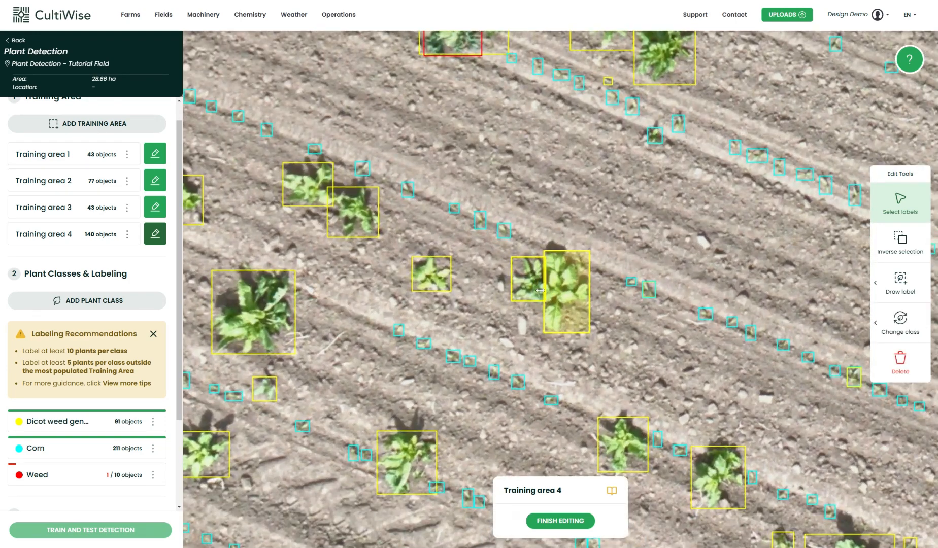
drag(522, 289, 537, 289)
scroll(612, 363, down, 2)
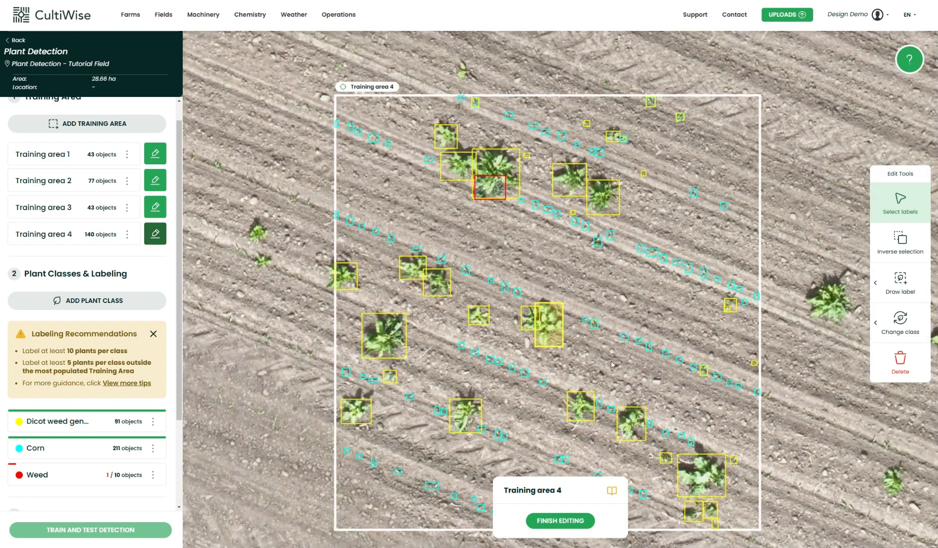
scroll(470, 171, up, 3)
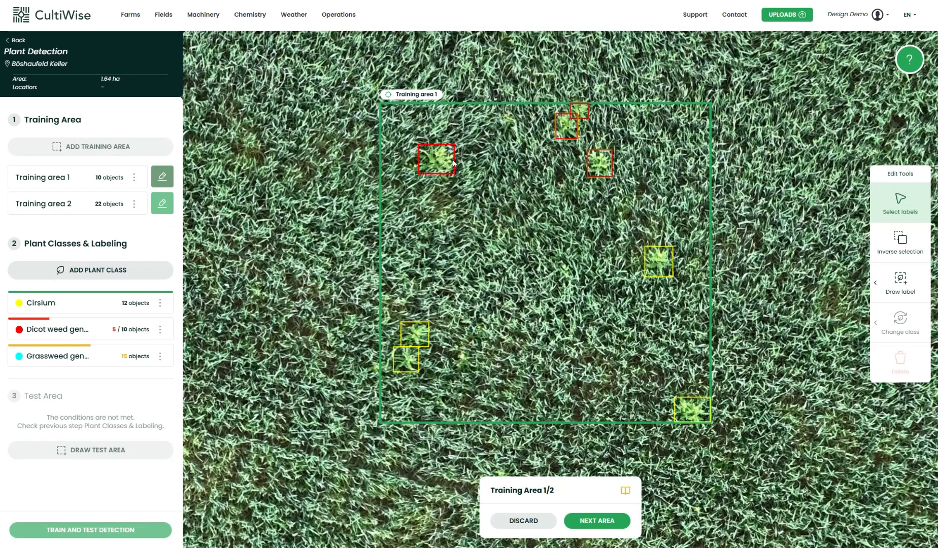
- Delete the four Dicot weed generic labels in the cereal field's Training area 1 and draw Cirsium labels over the two plants left unlabelled
click(437, 160)
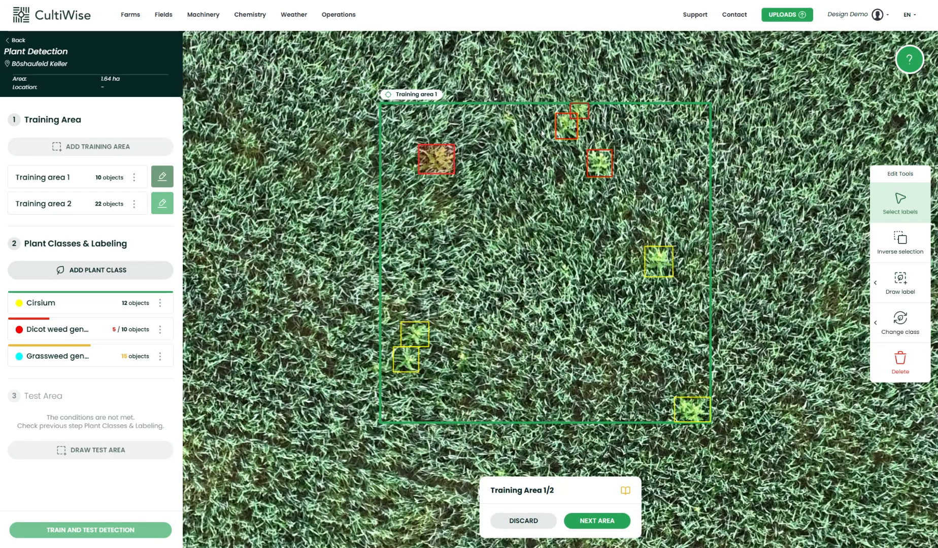
click(598, 171)
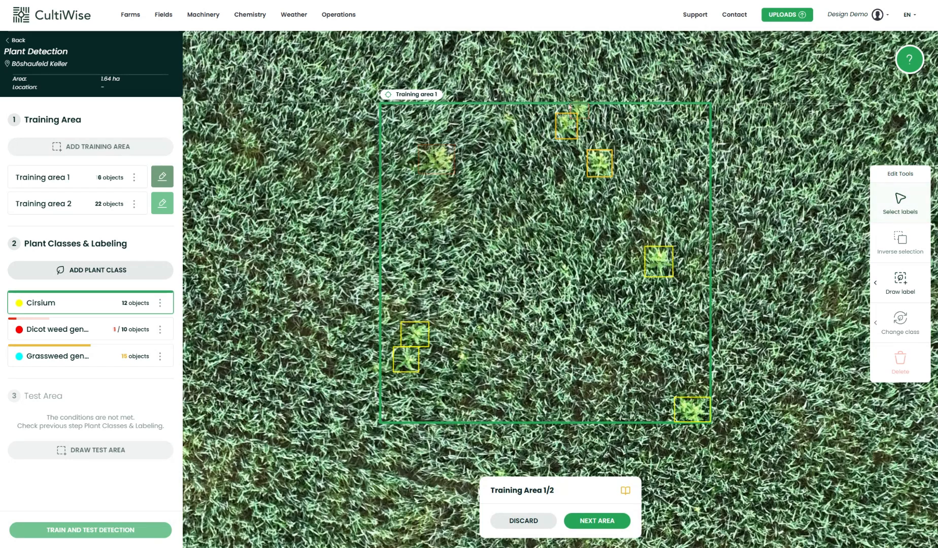
drag(567, 103, 591, 123)
drag(422, 143, 456, 181)
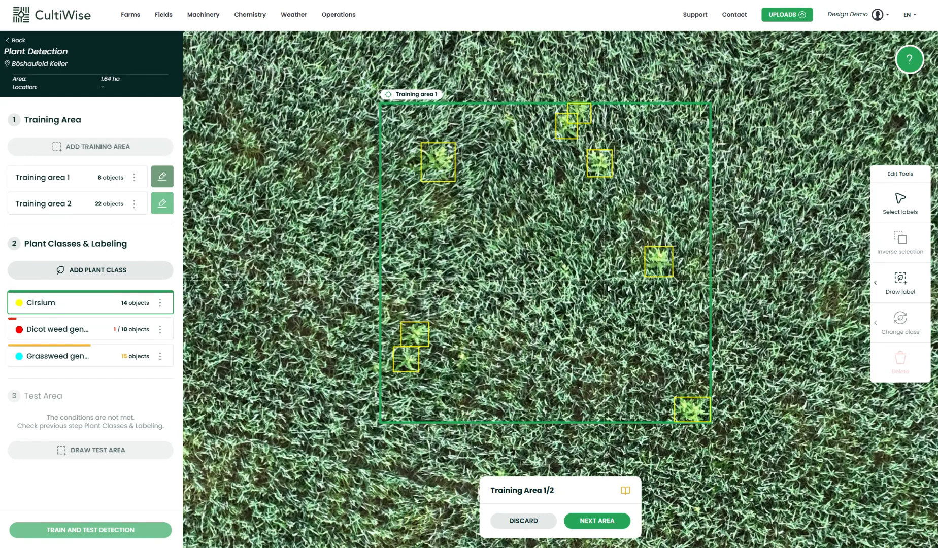